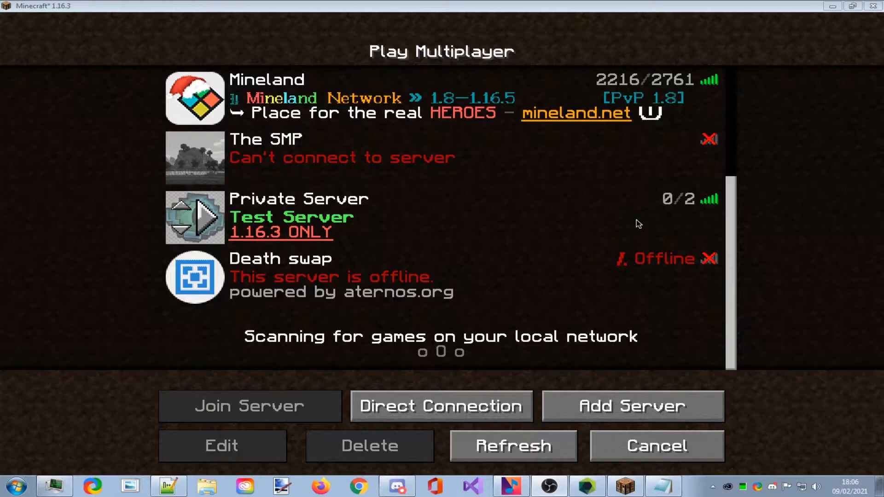
Confirm the Private Server address is 192.168.1.11:25565 without changes, then join it.
{"action": "left_click", "coordinate": [387, 233]}
{"action": "left_click", "coordinate": [248, 436]}
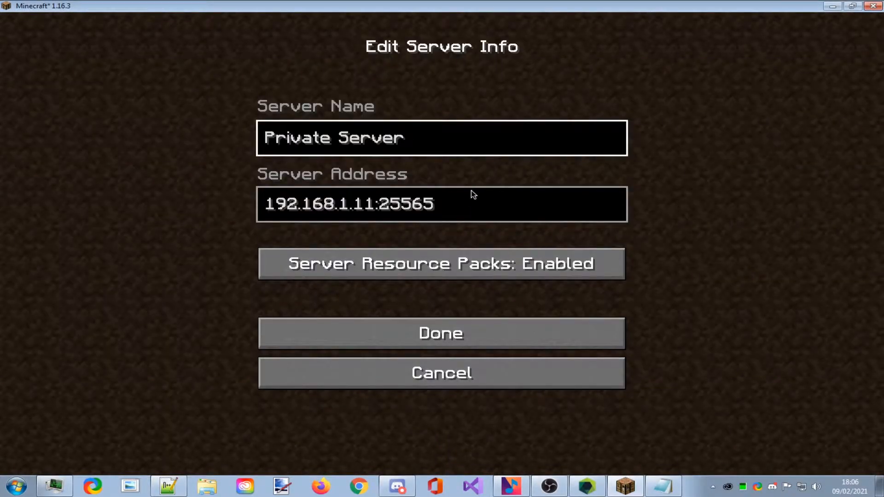
{"action": "left_click", "coordinate": [405, 374]}
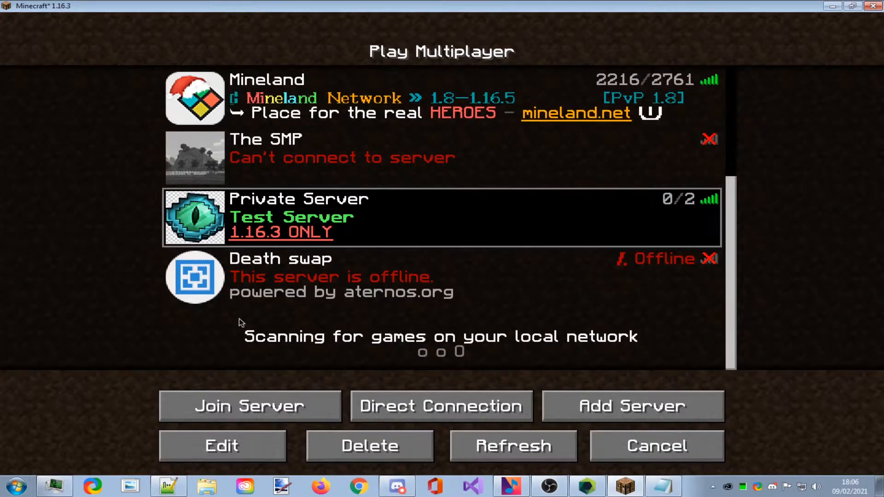
{"action": "left_click", "coordinate": [202, 218]}
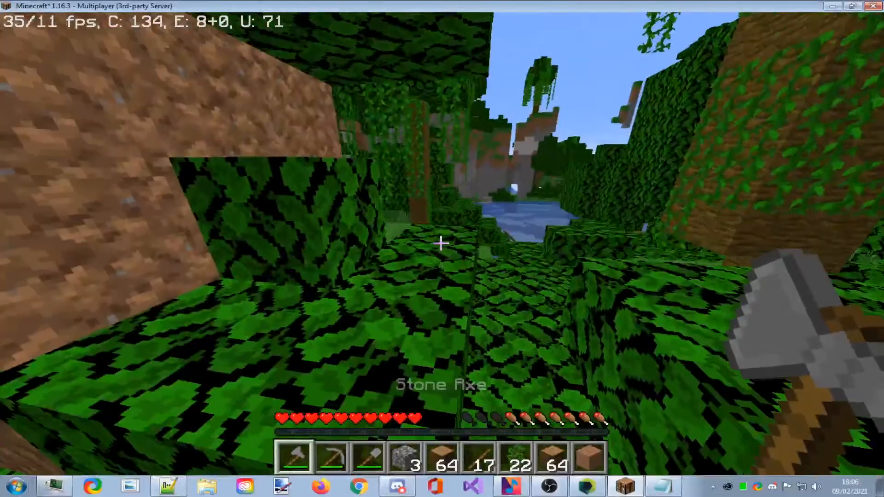
Walk across the jungle leaves past the leaf wall to a grassy clearing.
{"action": "key", "text": "w"}
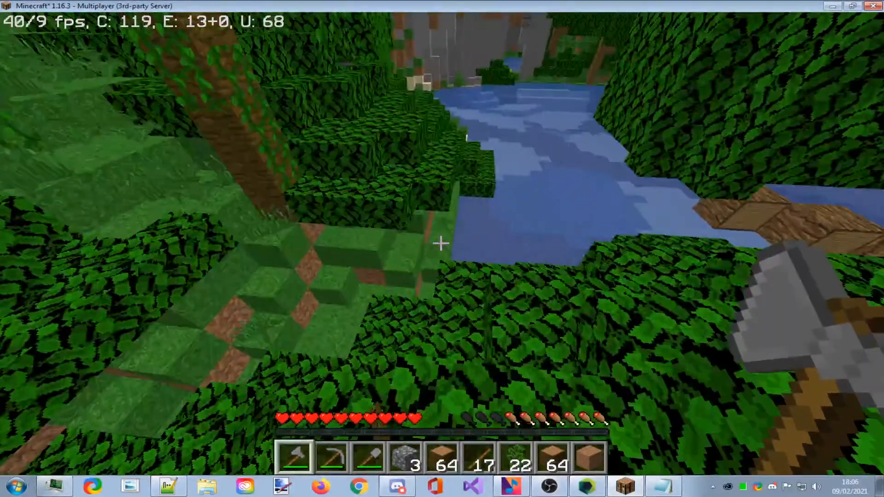
{"action": "key", "text": "w"}
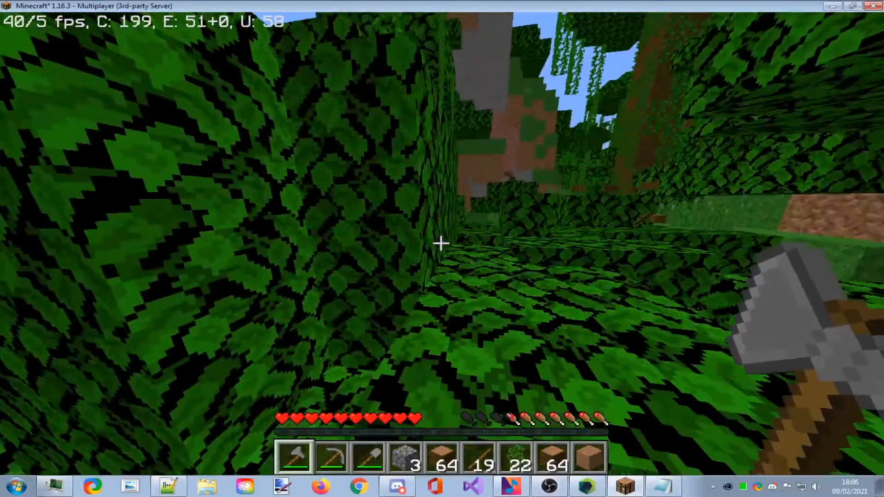
{"action": "key", "text": "w"}
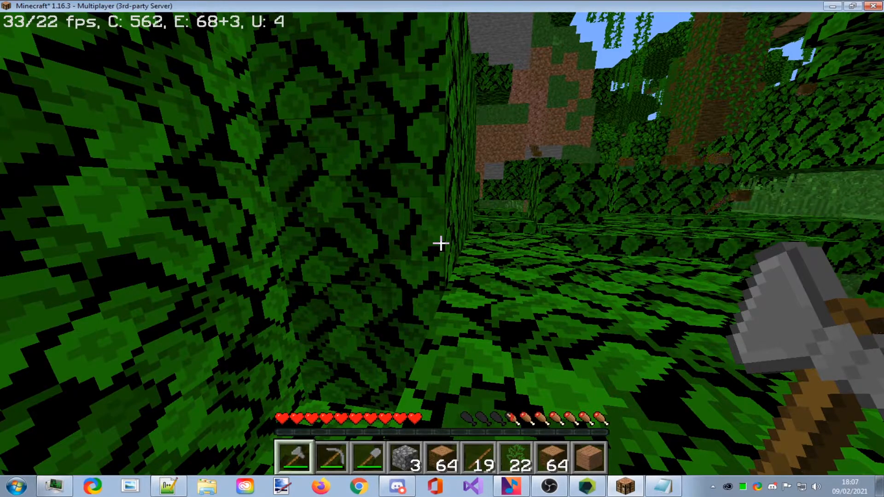
{"action": "key", "text": "w"}
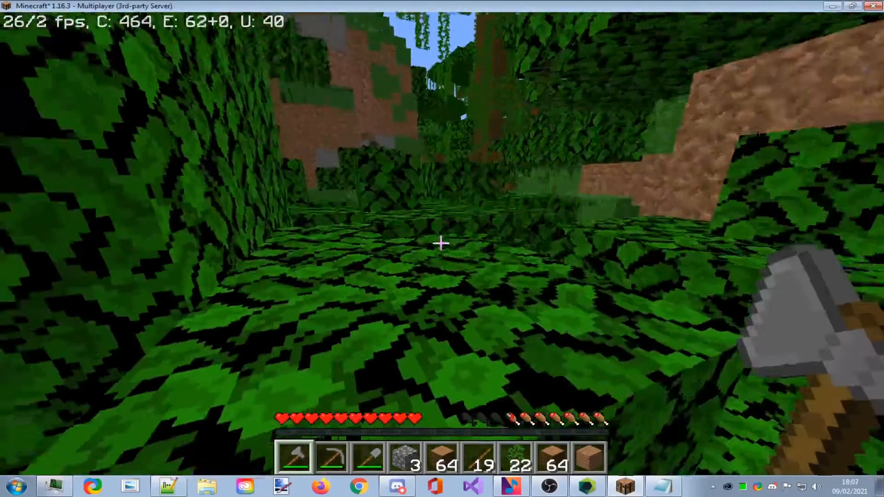
{"action": "key", "text": "space"}
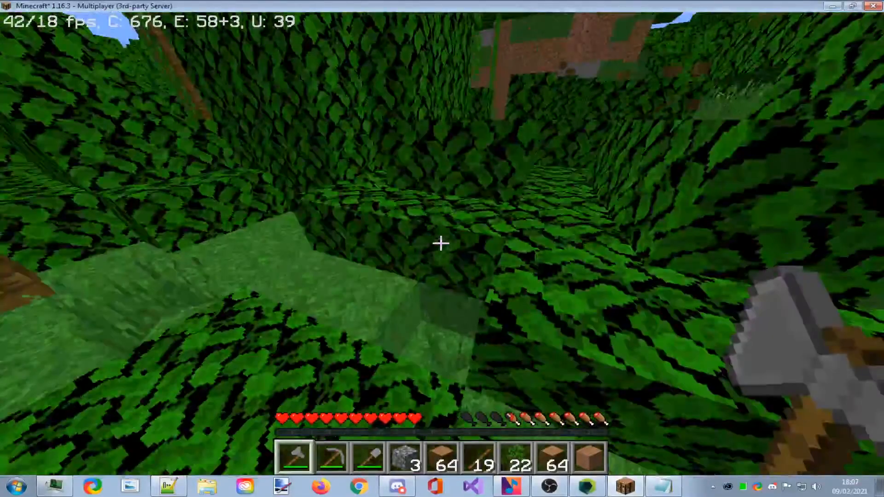
{"action": "key", "text": "w"}
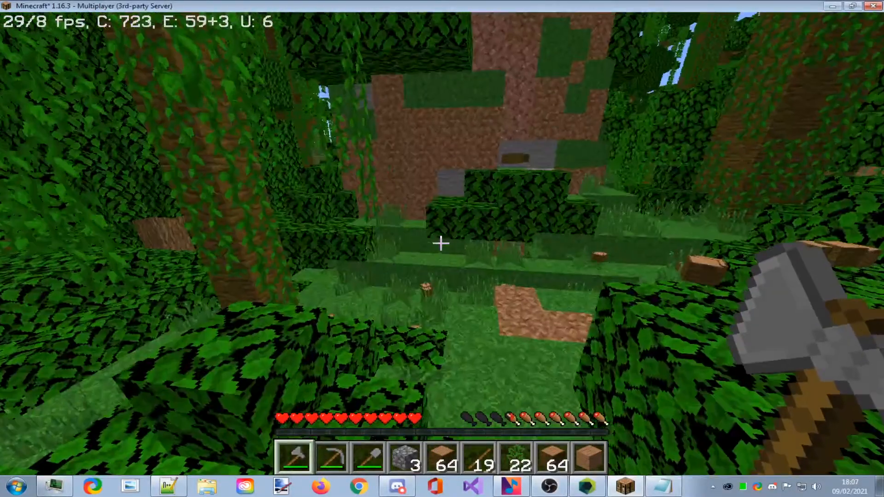
Toggle to front view and back with F5, walk to the river's edge, and pause.
{"action": "key", "text": "F5"}
{"action": "key", "text": "F5"}
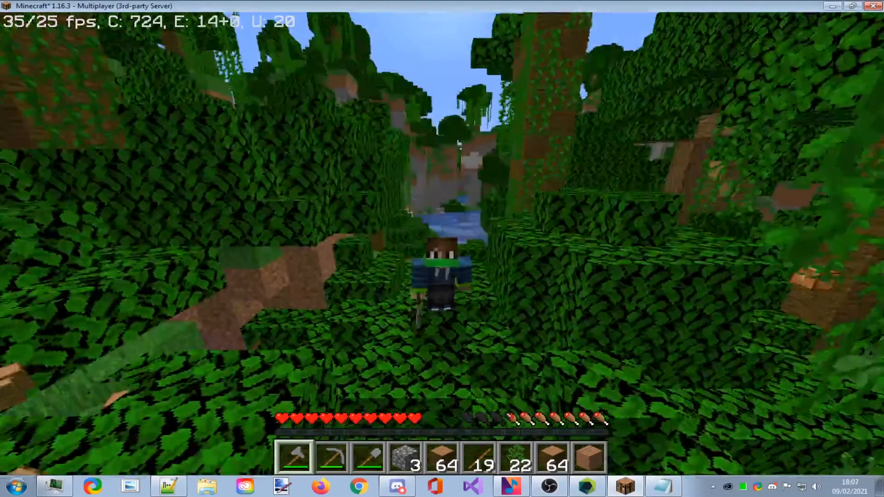
{"action": "key", "text": "F5"}
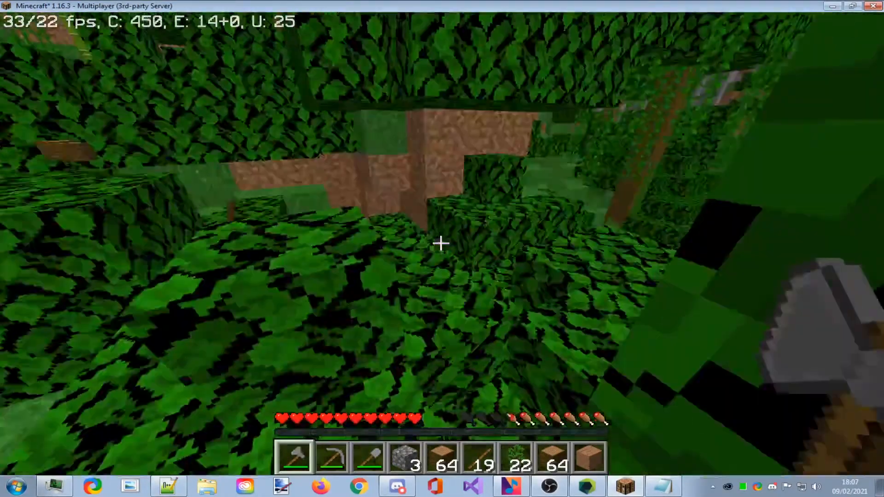
{"action": "key", "text": "w"}
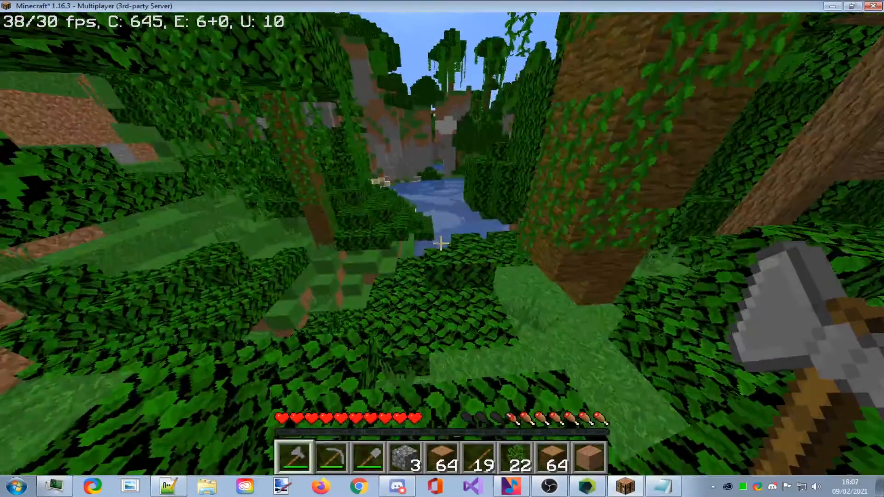
{"action": "key", "text": "w"}
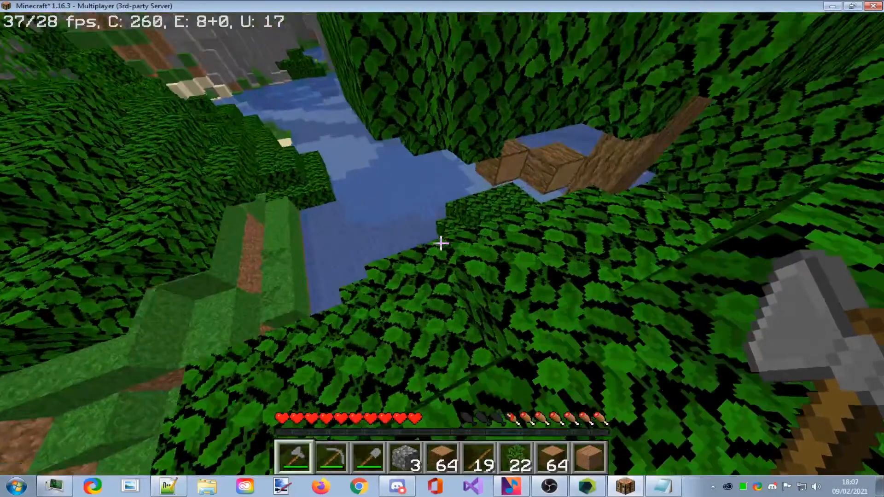
{"action": "key", "text": "w"}
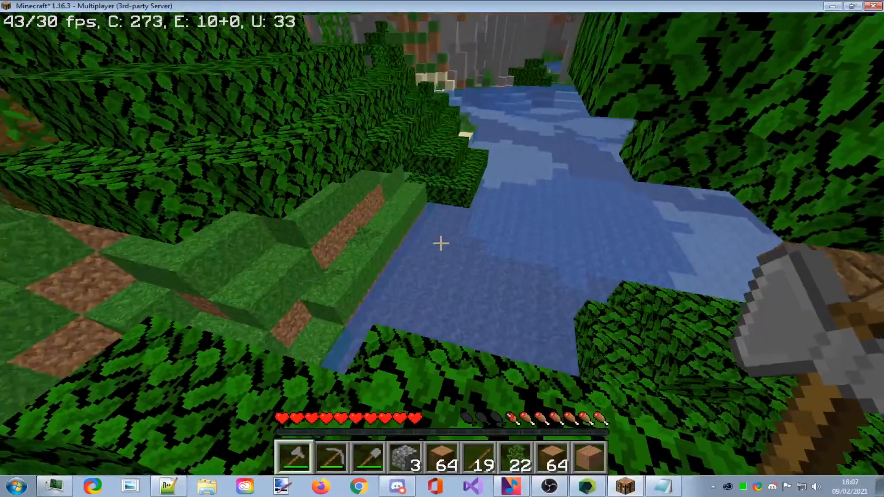
{"action": "key", "text": "Escape"}
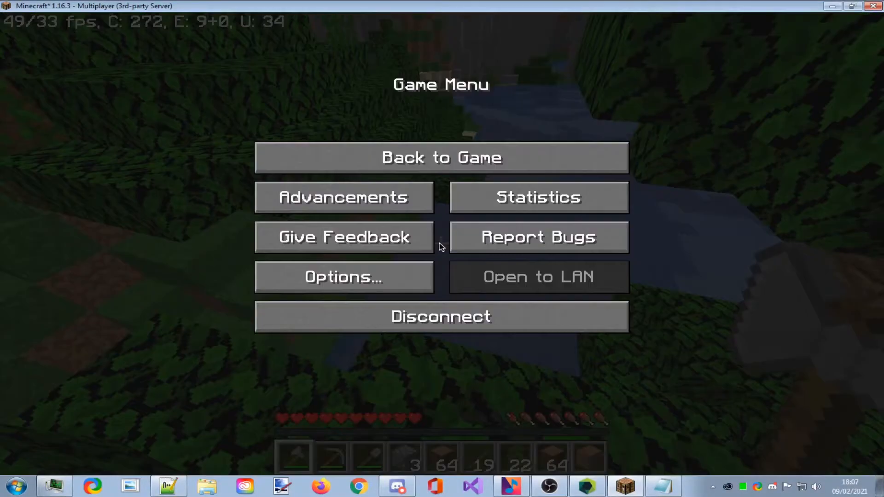
Check the Test Server dashboard shows 1/2 players online, then resume walking in Minecraft.
{"action": "left_click", "coordinate": [589, 485]}
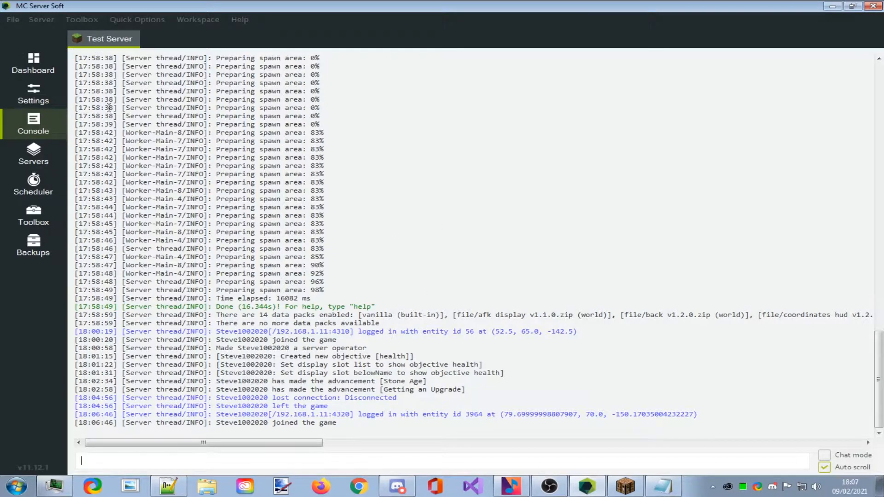
{"action": "left_click", "coordinate": [33, 63]}
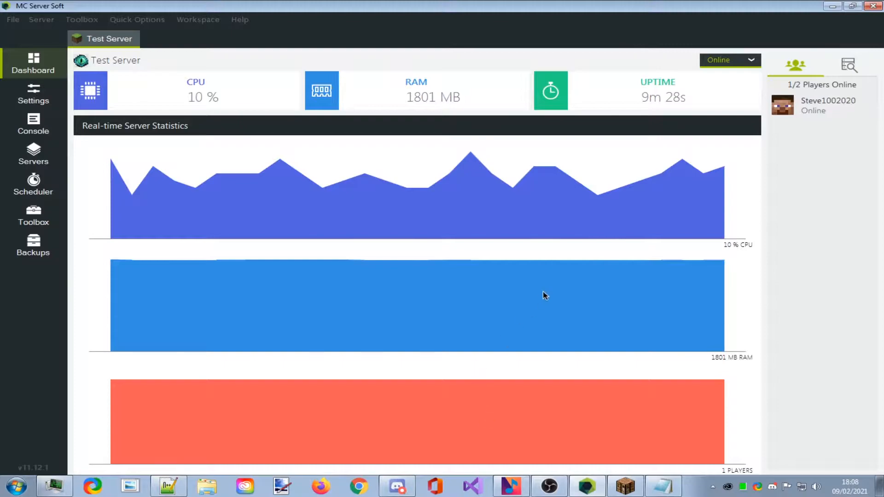
{"action": "left_click", "coordinate": [832, 6]}
{"action": "key", "text": "Escape"}
{"action": "key", "text": "w"}
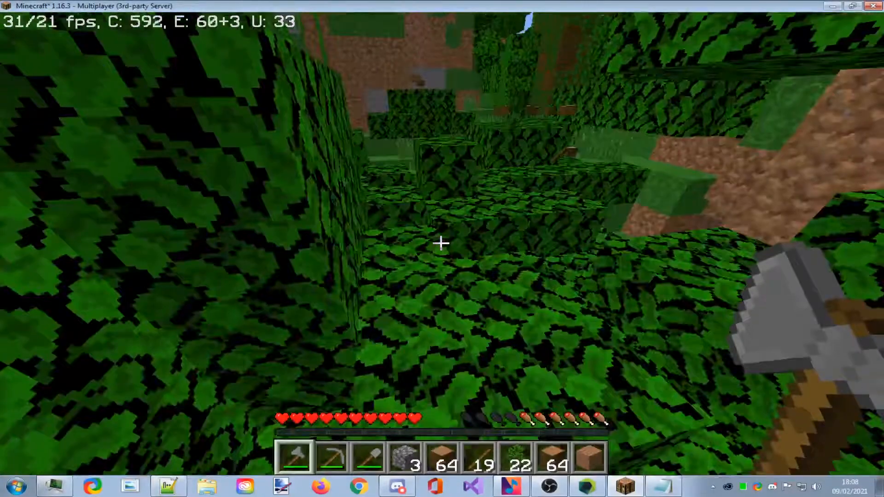
Shut the Test Server down with a stop command from chat and return to the server list.
{"action": "key", "text": "slash"}
{"action": "type", "text": "stopsound"}
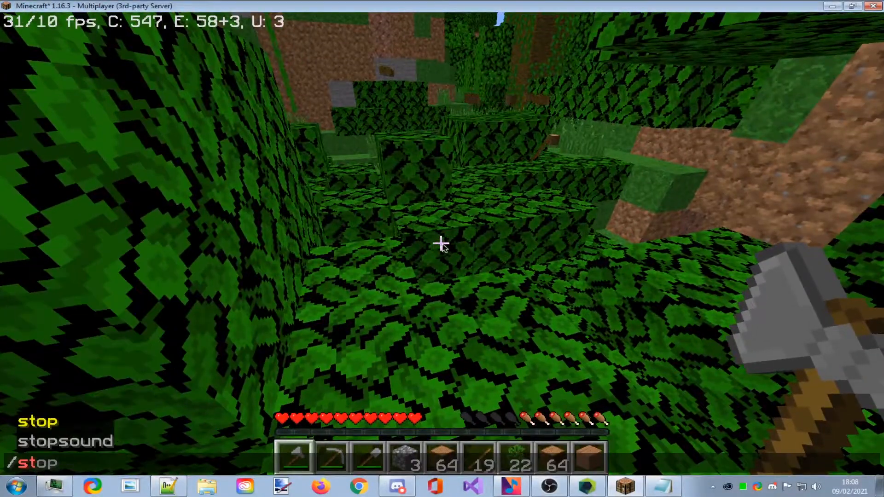
{"action": "key", "text": "Return"}
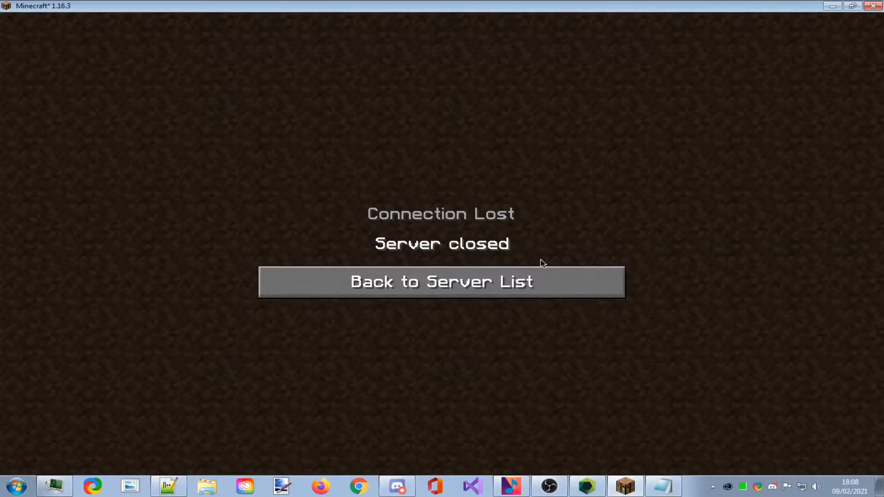
{"action": "left_click", "coordinate": [498, 277]}
{"action": "left_click", "coordinate": [668, 486]}
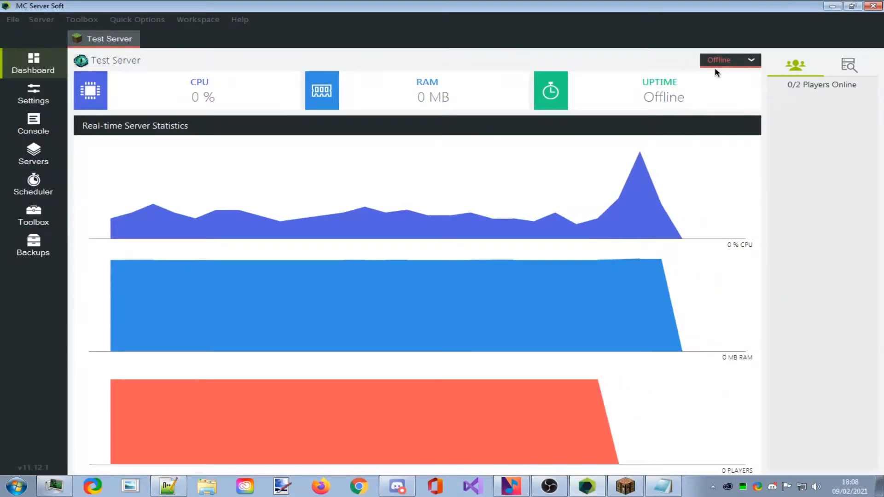
Open and dismiss the Offline status dropdown, then minimize MC Server Soft and Minecraft.
{"action": "left_click", "coordinate": [728, 60]}
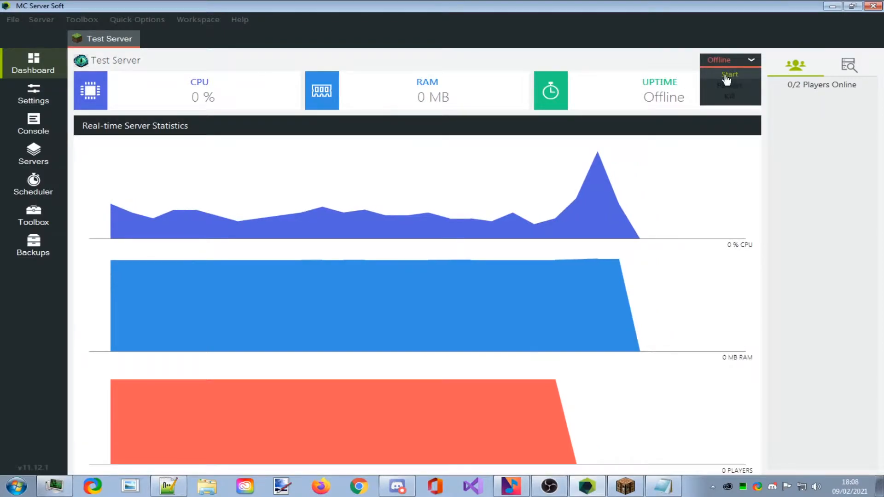
{"action": "left_click", "coordinate": [725, 76]}
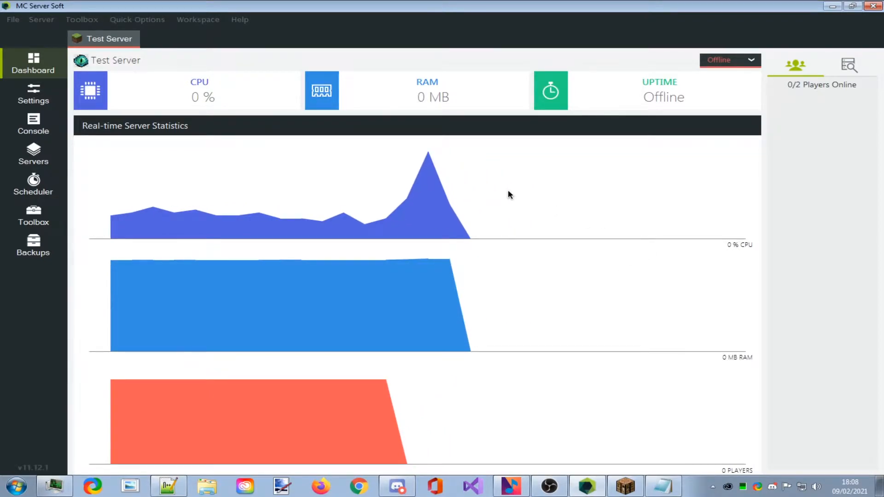
{"action": "left_click", "coordinate": [832, 6]}
{"action": "left_click", "coordinate": [832, 6]}
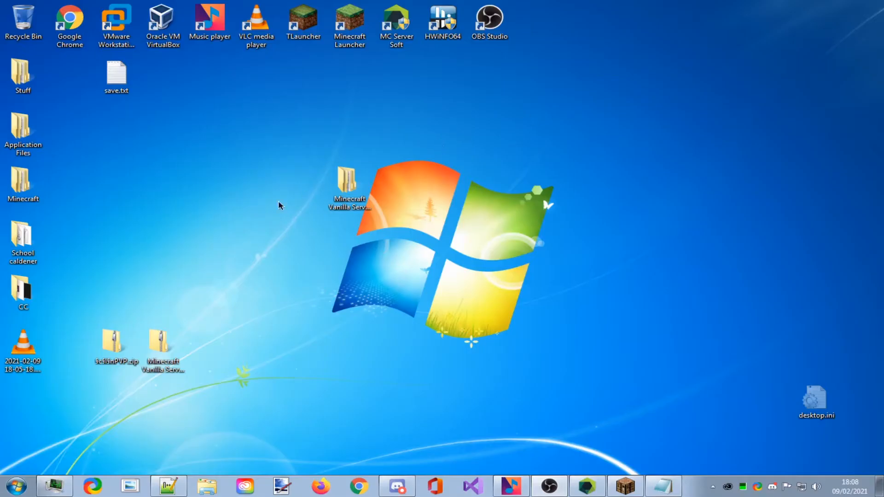
Browse the start pack into MC Server Soft > servers > Test Server.
{"action": "double_click", "coordinate": [330, 199]}
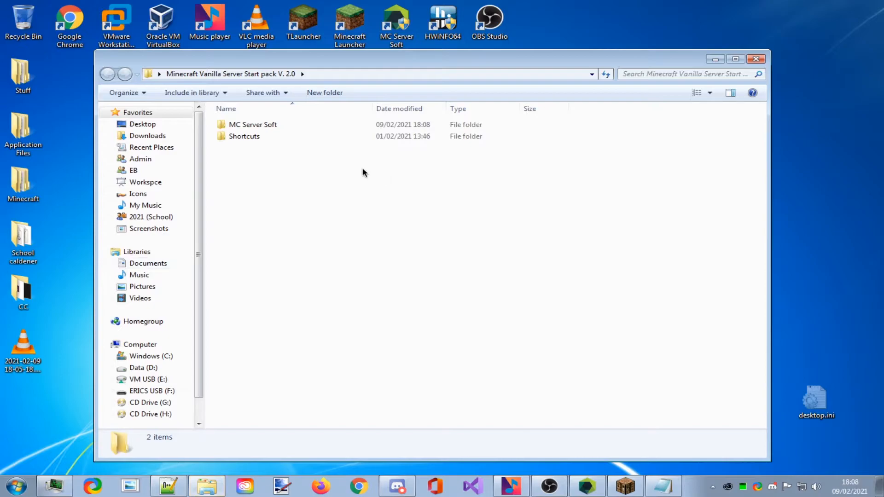
{"action": "double_click", "coordinate": [257, 124]}
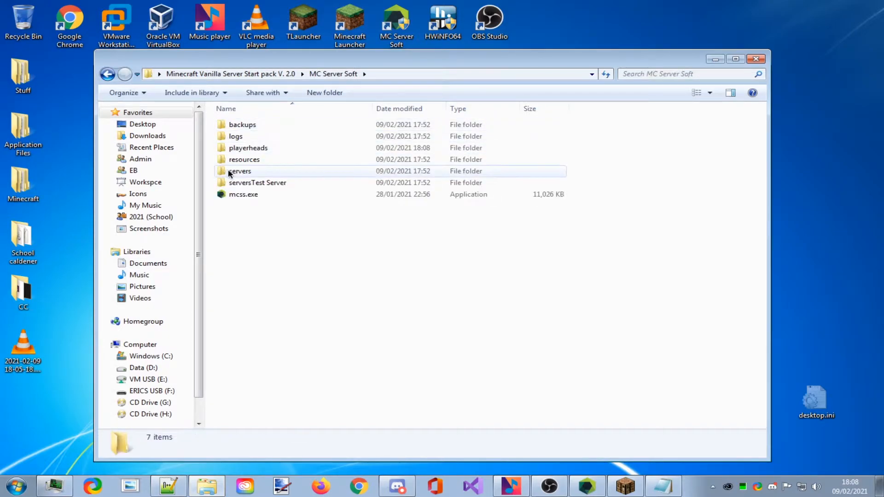
{"action": "left_click", "coordinate": [270, 183]}
{"action": "double_click", "coordinate": [255, 173]}
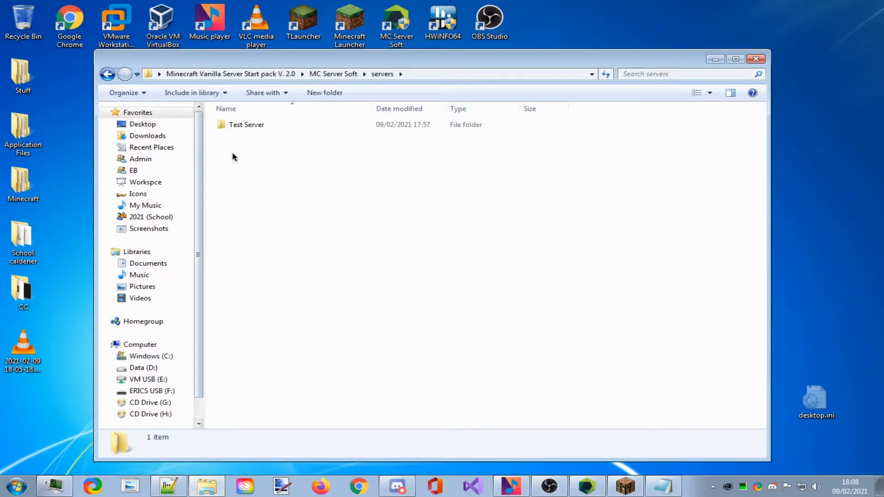
{"action": "double_click", "coordinate": [261, 126]}
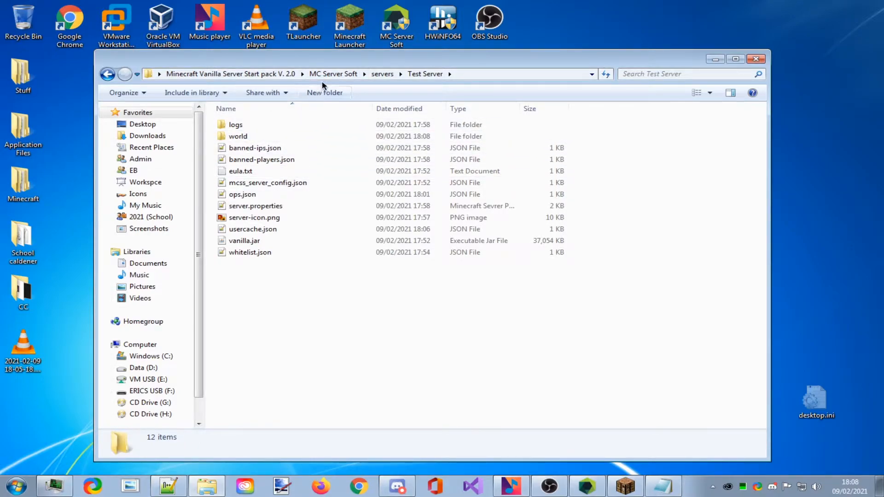
Go back to the start pack folder, open Shortcuts, and bring up the Start menu.
{"action": "left_click", "coordinate": [230, 74]}
{"action": "left_click_drag", "start_coordinate": [321, 293], "coordinate": [392, 262]}
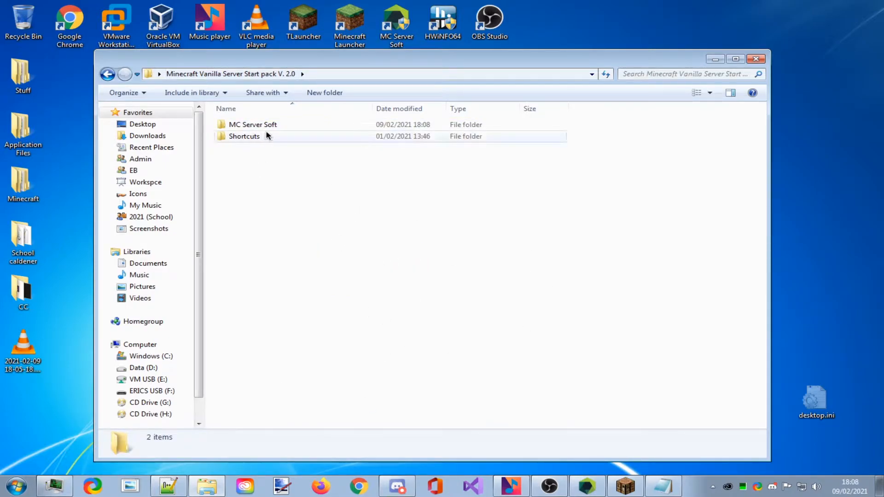
{"action": "double_click", "coordinate": [236, 137]}
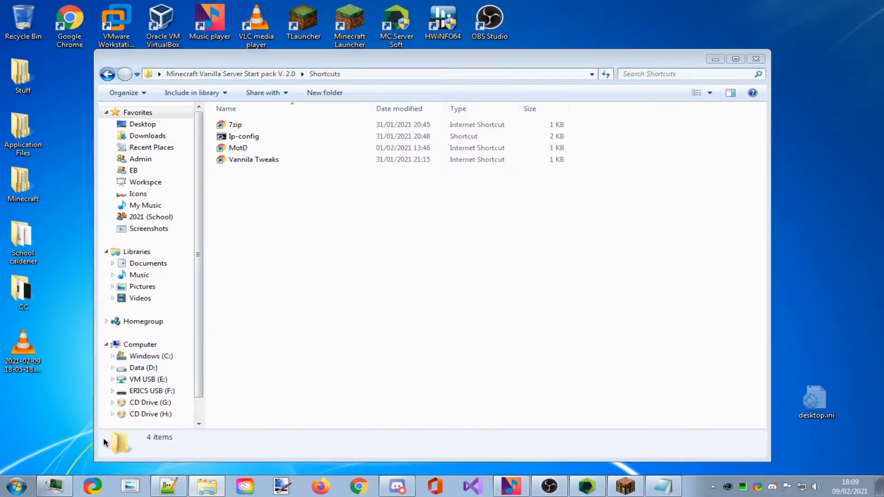
{"action": "key", "text": "super"}
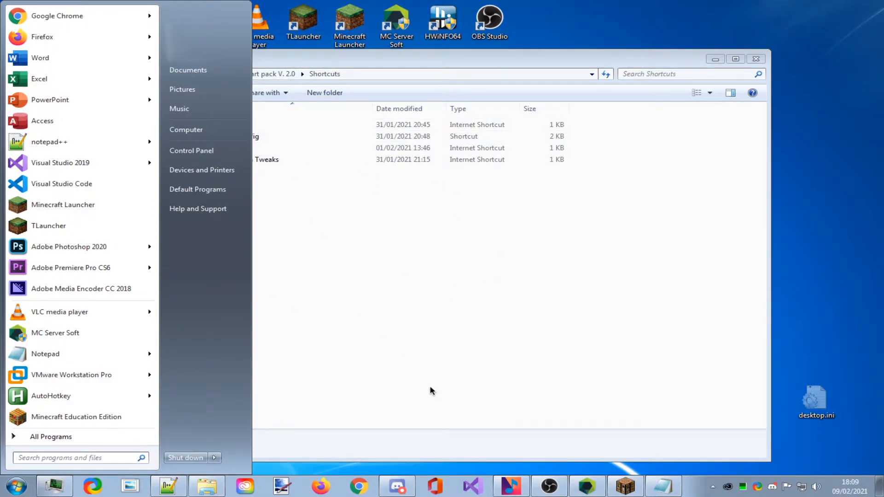
Open cmd.exe from a 'cmd' Start search and run ipconfig to read the local IP.
{"action": "type", "text": "cmd"}
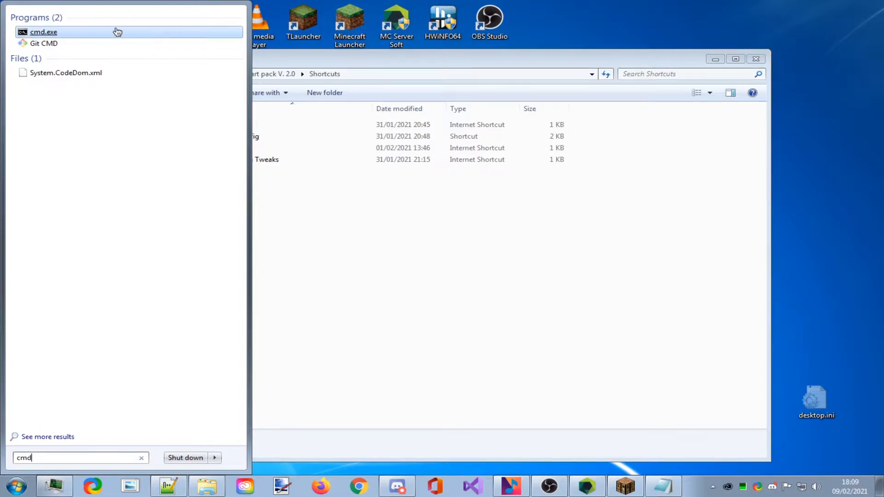
{"action": "left_click", "coordinate": [46, 35]}
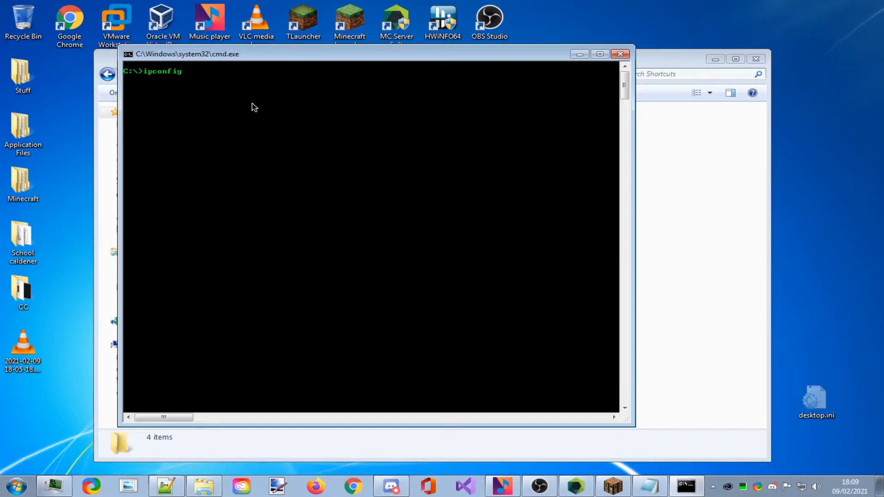
{"action": "key", "text": "Return"}
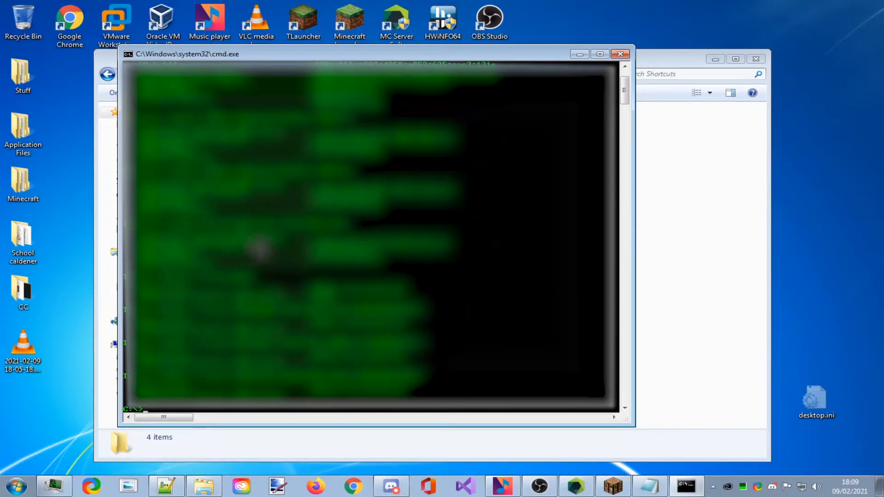
{"action": "scroll", "coordinate": [256, 250], "scroll_direction": "up", "scroll_amount": 1}
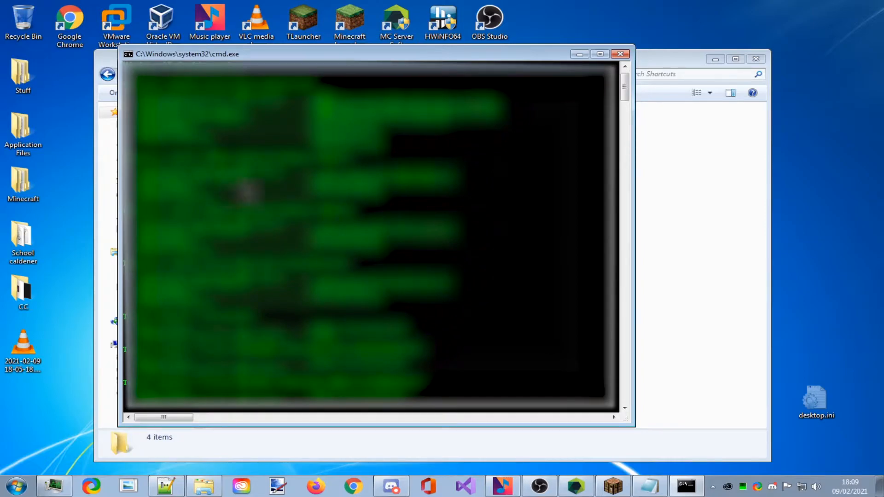
{"action": "scroll", "coordinate": [258, 182], "scroll_direction": "up", "scroll_amount": 1}
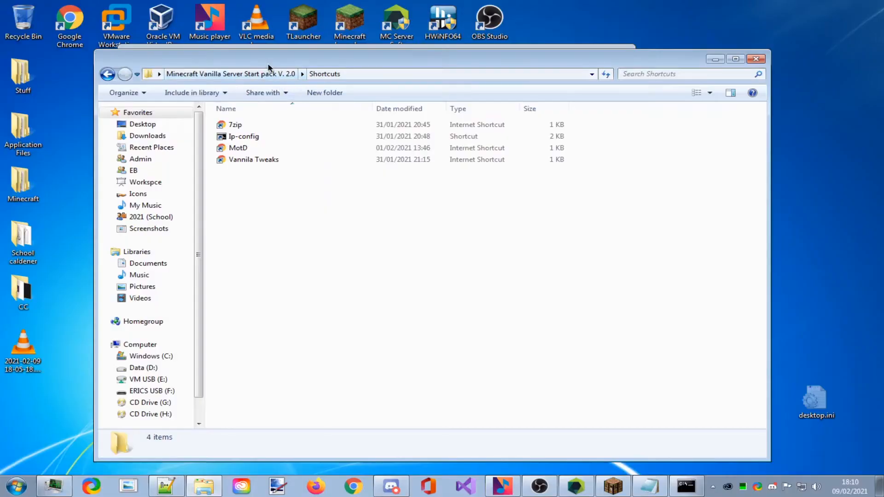
Navigate to MC Server Soft > servers > Test Server and open server.properties in Notepad++.
{"action": "left_click", "coordinate": [253, 75]}
{"action": "double_click", "coordinate": [244, 123]}
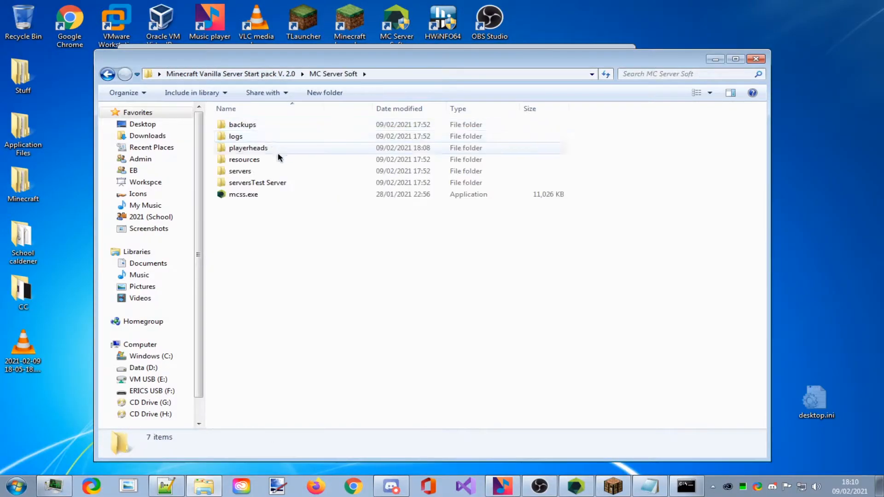
{"action": "double_click", "coordinate": [246, 173]}
{"action": "double_click", "coordinate": [259, 125]}
{"action": "left_click", "coordinate": [269, 209]}
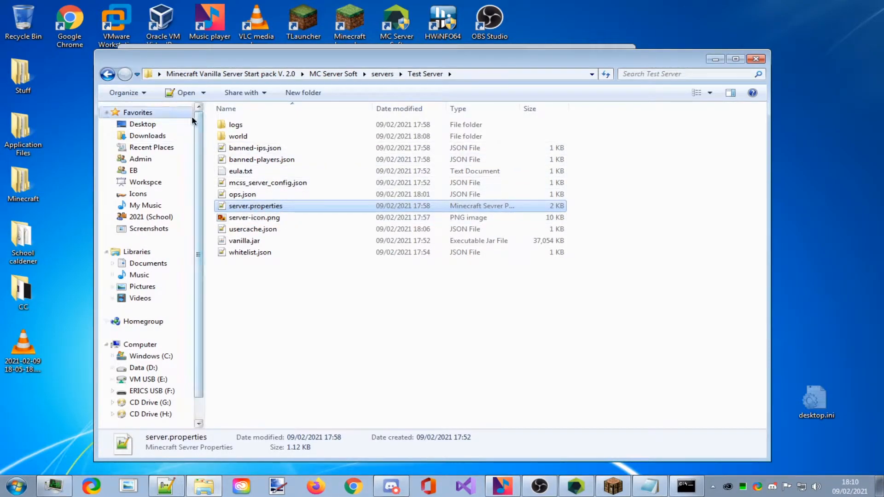
{"action": "left_click", "coordinate": [186, 94]}
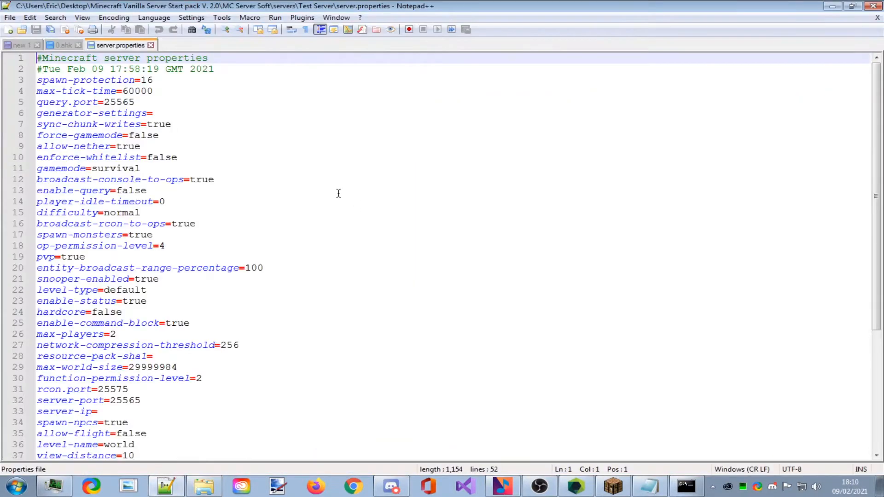
Start the server-ip value on line 33 with 192, checking the ipconfig output in the console.
{"action": "scroll", "coordinate": [352, 274], "scroll_direction": "down", "scroll_amount": 6}
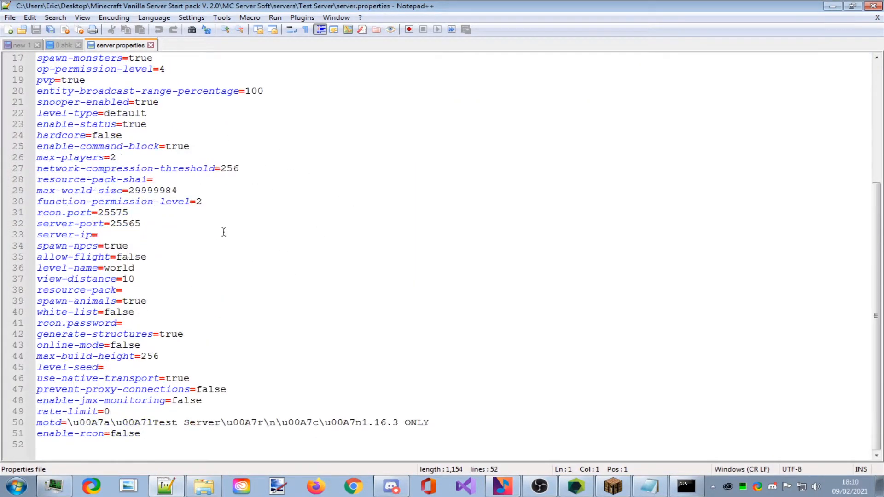
{"action": "scroll", "coordinate": [194, 179], "scroll_direction": "up", "scroll_amount": 3}
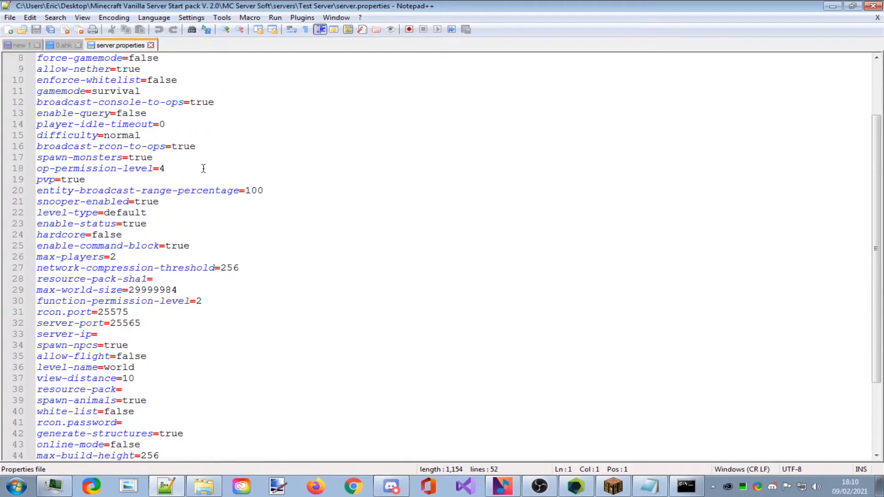
{"action": "scroll", "coordinate": [198, 217], "scroll_direction": "down", "scroll_amount": 1}
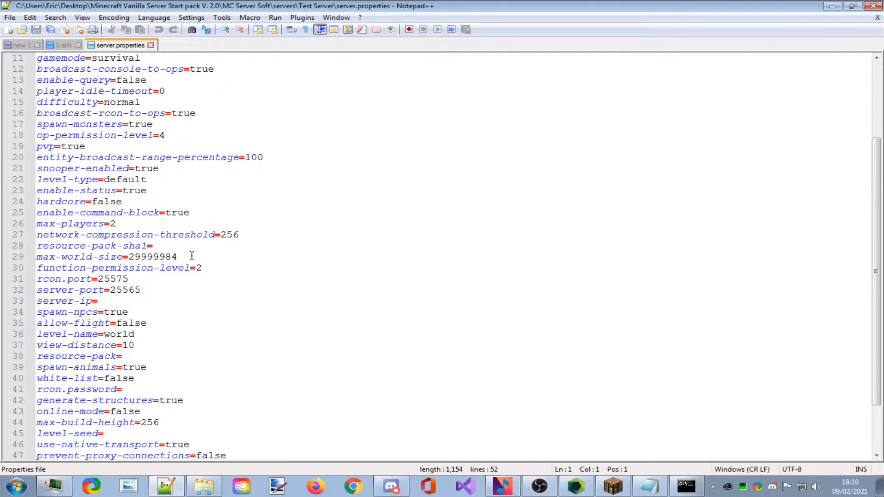
{"action": "left_click", "coordinate": [99, 301]}
{"action": "type", "text": "192."}
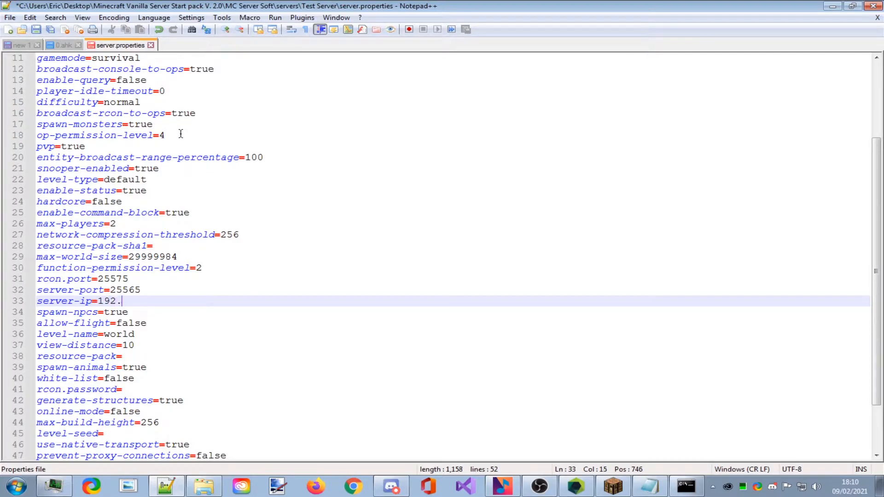
{"action": "left_click", "coordinate": [686, 486]}
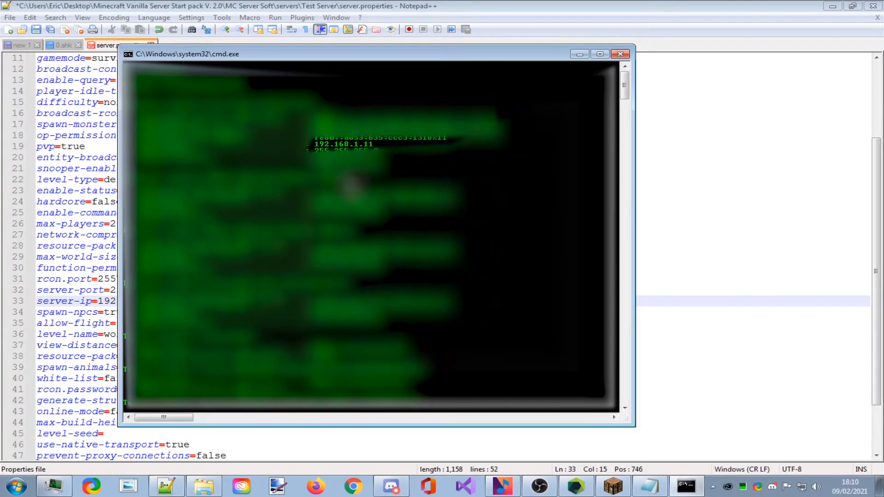
{"action": "left_click", "coordinate": [779, 233]}
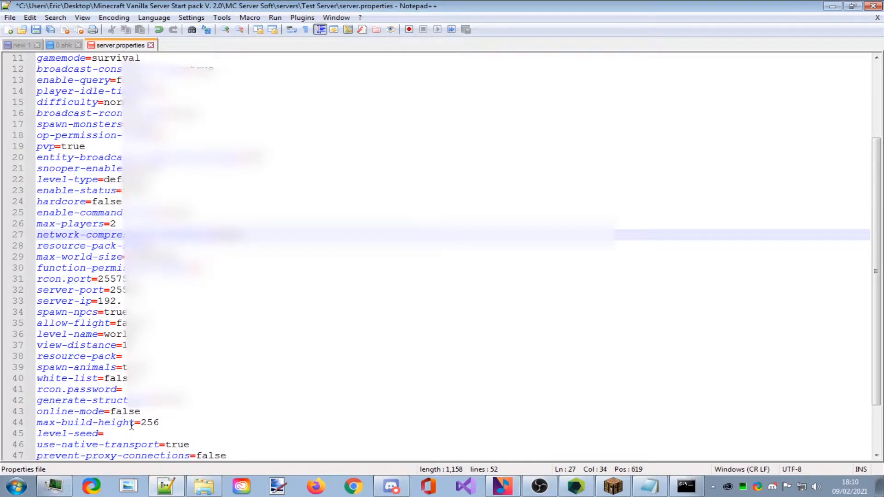
Complete server-ip=192.168.1.11 and save server.properties with Ctrl+S.
{"action": "left_click", "coordinate": [128, 290]}
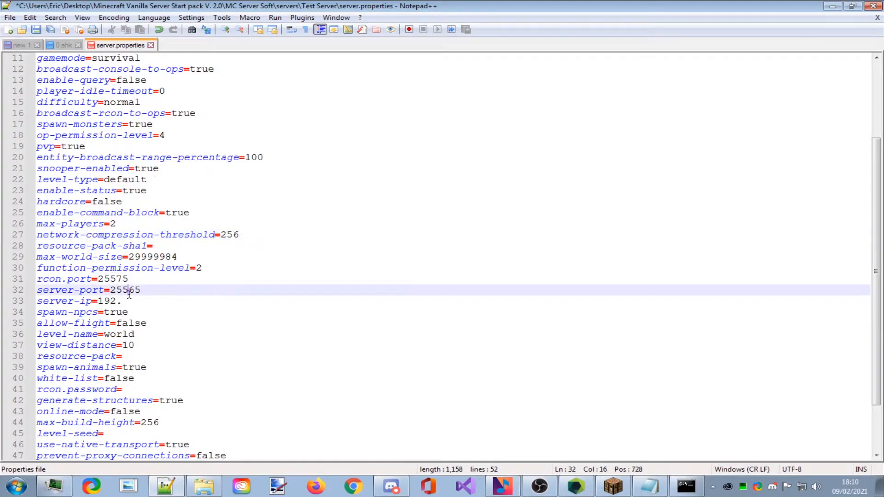
{"action": "left_click", "coordinate": [136, 301]}
{"action": "type", "text": "1"}
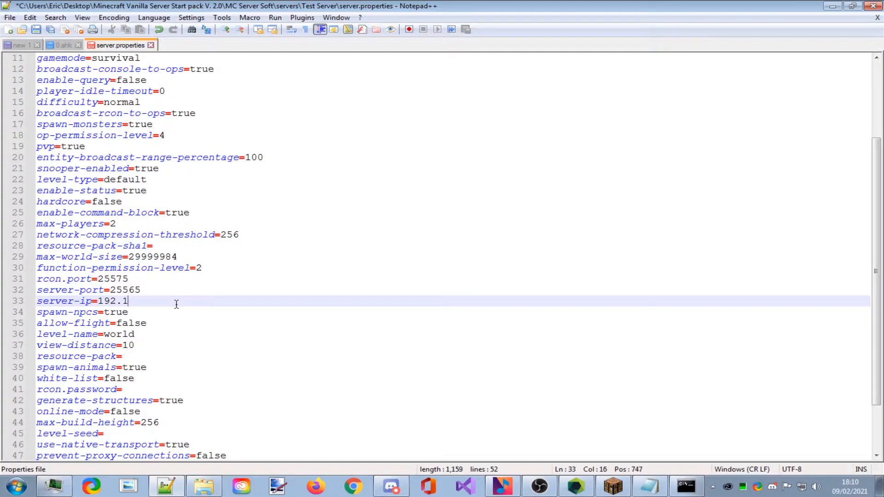
{"action": "type", "text": "68.1.11"}
{"action": "left_click_drag", "start_coordinate": [100, 306], "coordinate": [180, 304]}
{"action": "key", "text": "ctrl+s"}
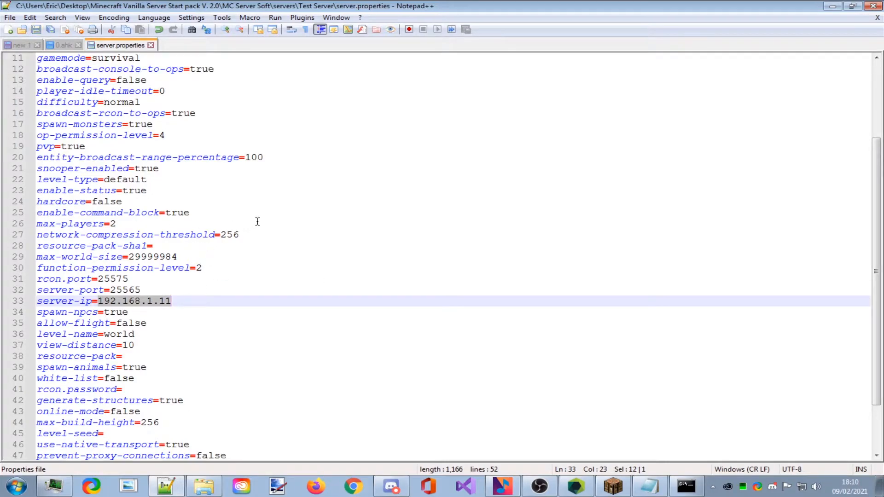
{"action": "left_click", "coordinate": [222, 301]}
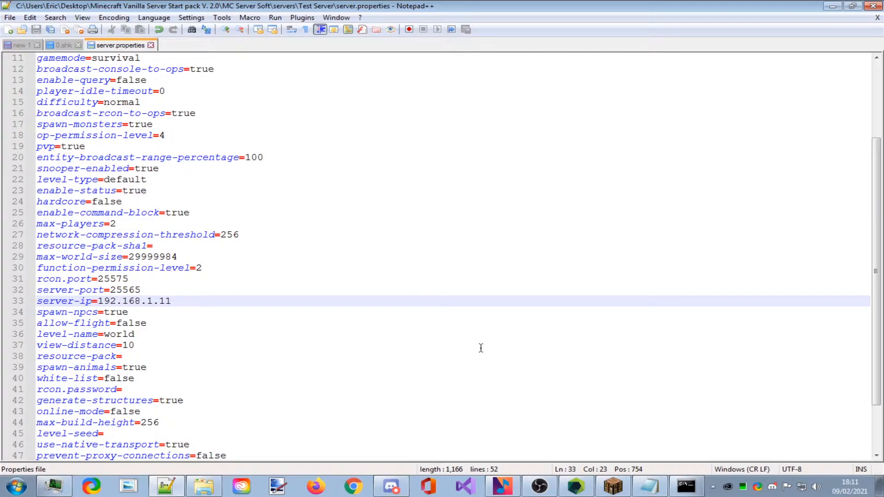
{"action": "scroll", "coordinate": [423, 318], "scroll_direction": "down", "scroll_amount": 1}
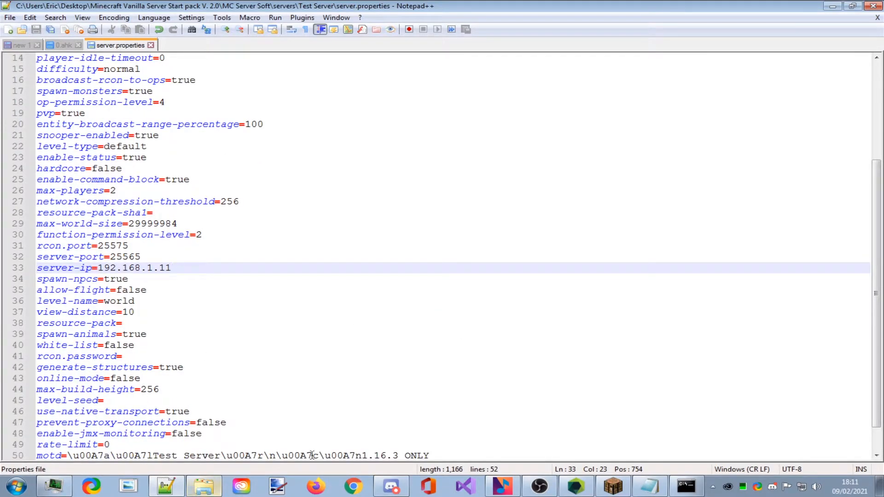
{"action": "left_click", "coordinate": [686, 486]}
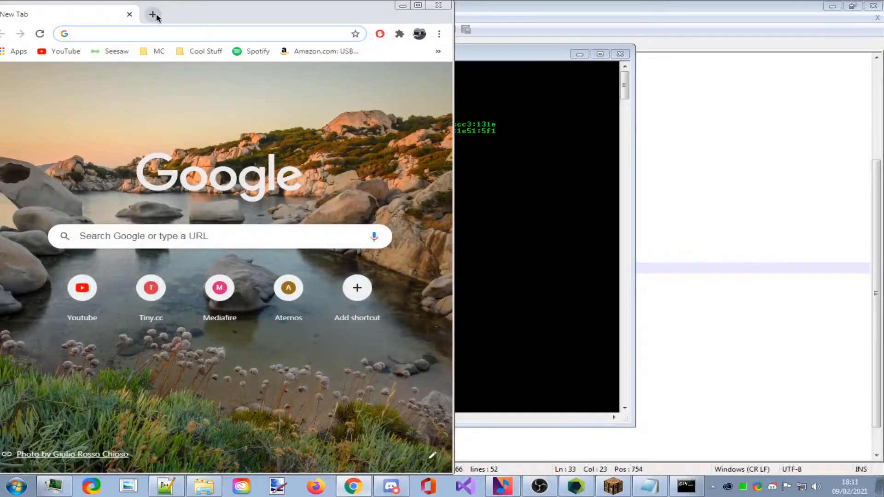
Open a second New Tab in Chrome showing the Google page.
{"action": "left_click", "coordinate": [152, 15]}
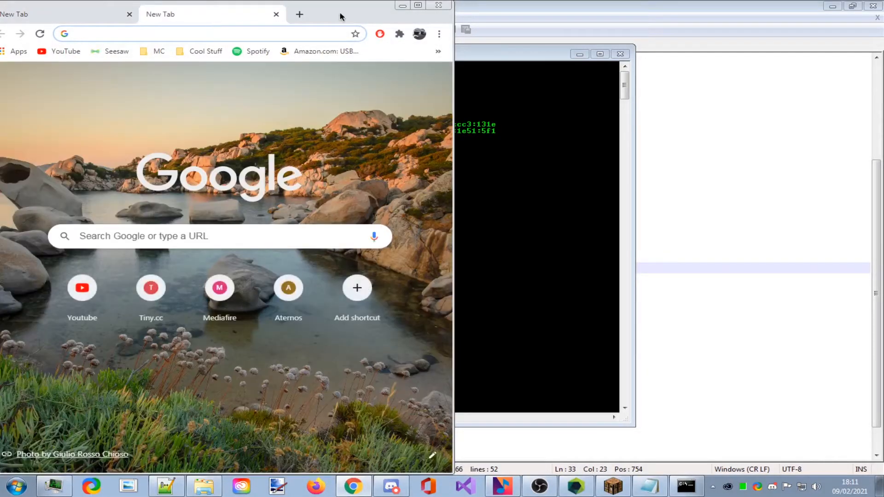
Load the modem admin login page at 192.168.1.254 in a maximized Chrome window with one tab.
{"action": "double_click", "coordinate": [340, 14]}
{"action": "left_click", "coordinate": [142, 9]}
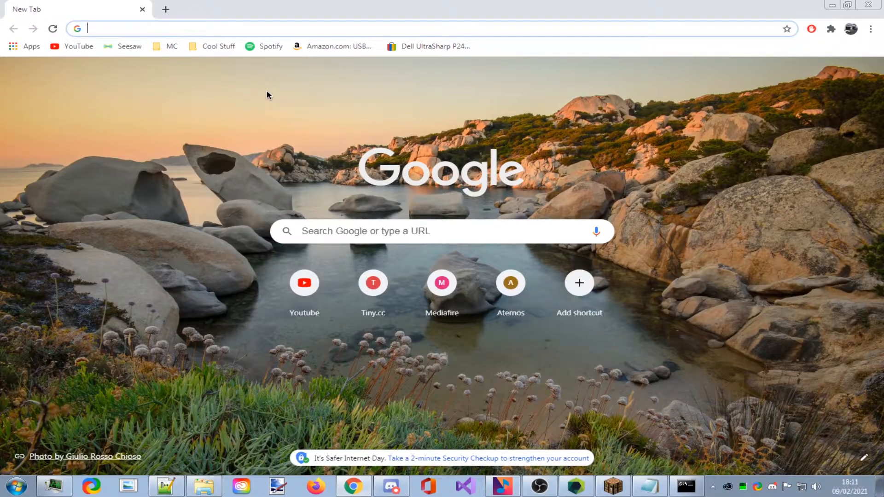
{"action": "type", "text": "192"}
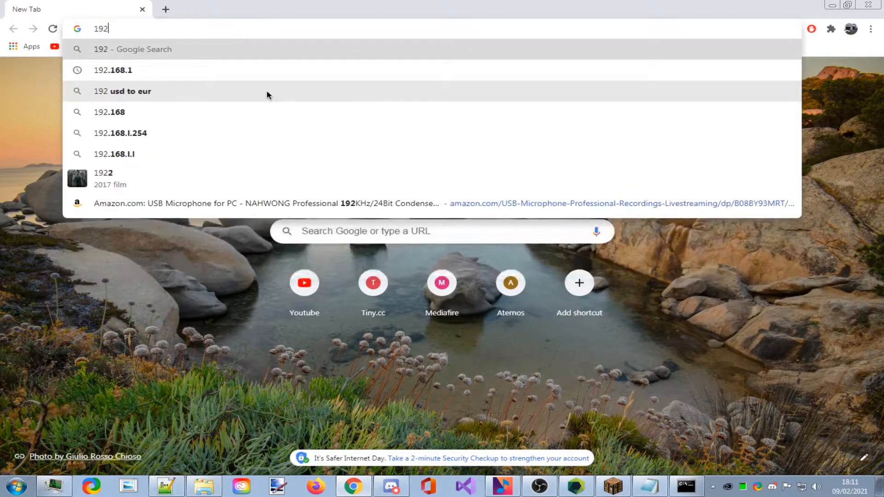
{"action": "type", "text": ".16"}
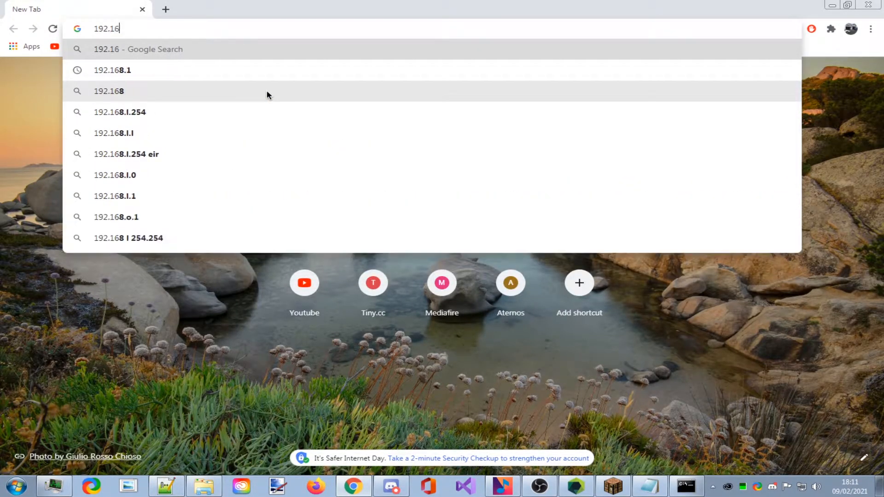
{"action": "type", "text": "8.1."}
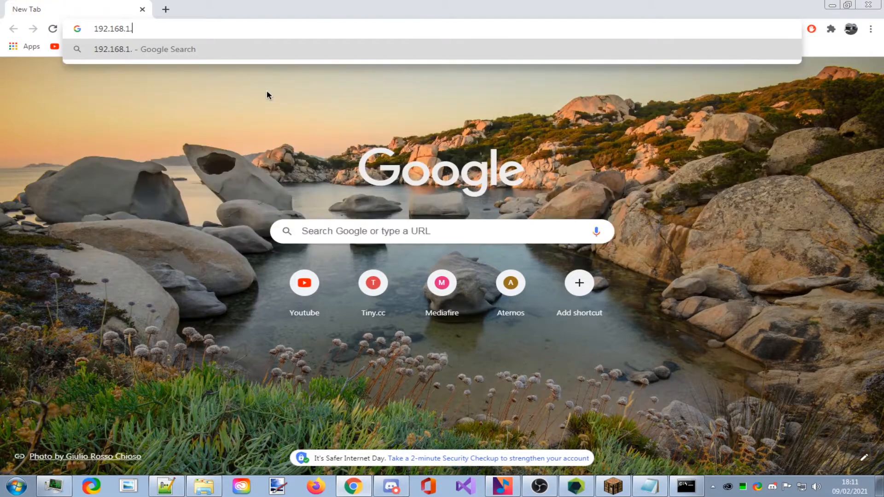
{"action": "type", "text": "254"}
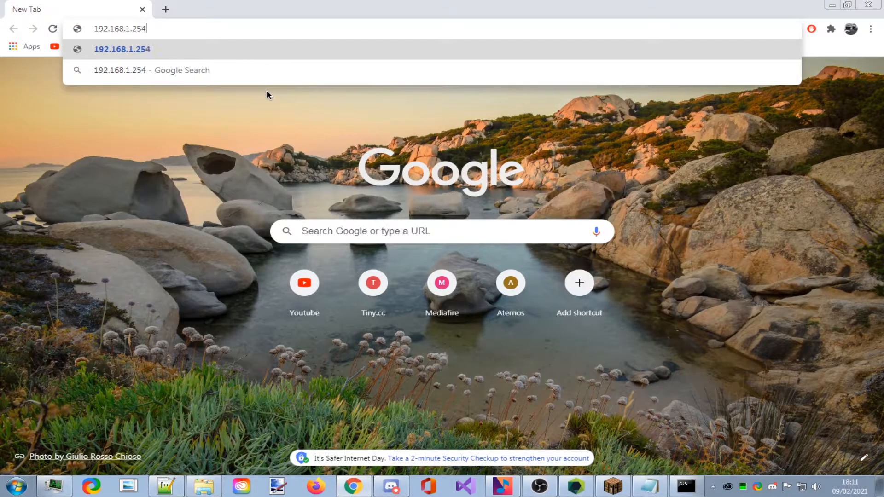
{"action": "key", "text": "Return"}
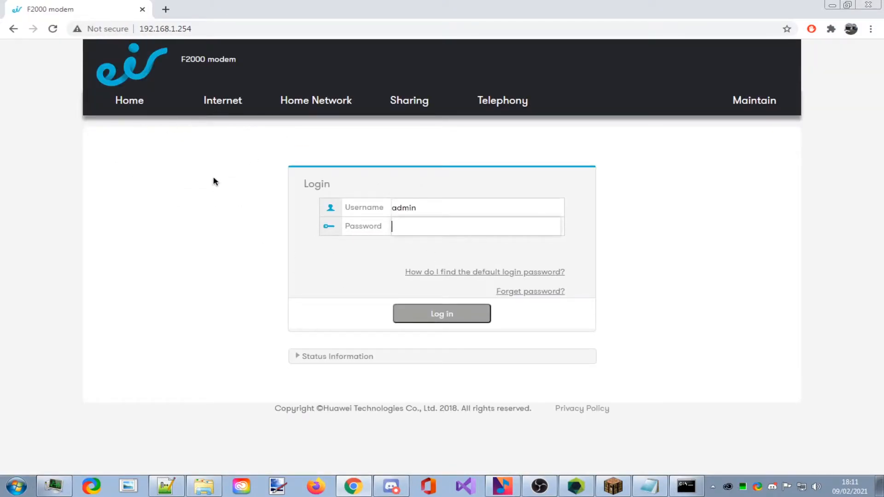
Enter the modem password under the prefilled username and sign in to the eir F2000 Home dashboard.
{"action": "left_click_drag", "start_coordinate": [253, 61], "coordinate": [176, 51]}
{"action": "left_click", "coordinate": [392, 237]}
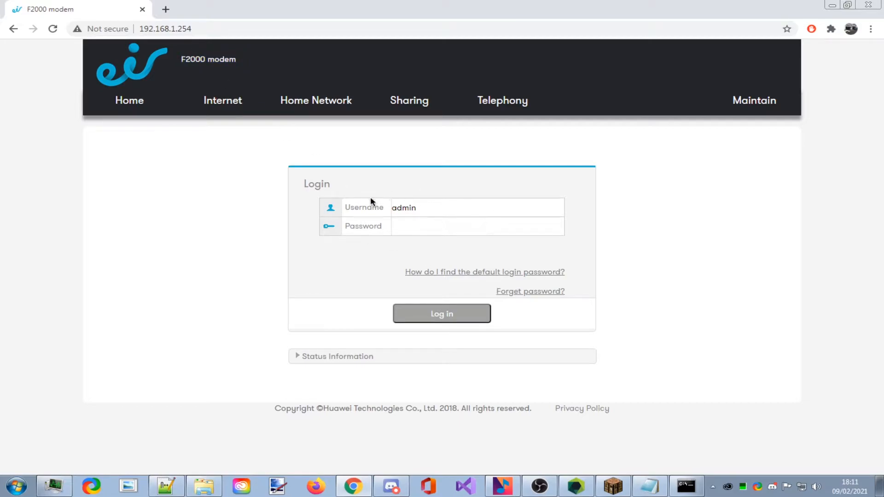
{"action": "left_click", "coordinate": [420, 230]}
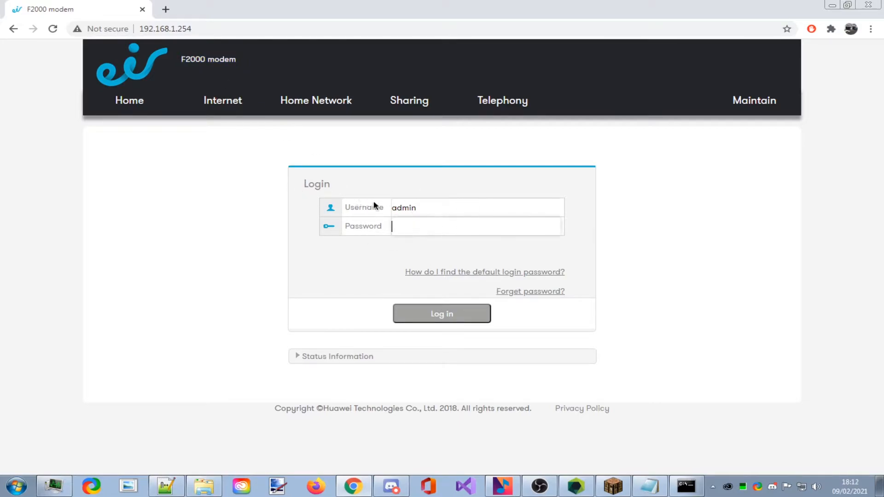
{"action": "left_click_drag", "start_coordinate": [440, 202], "coordinate": [367, 203]}
{"action": "left_click", "coordinate": [447, 224]}
{"action": "type", "text": "a"}
{"action": "key", "text": "Return"}
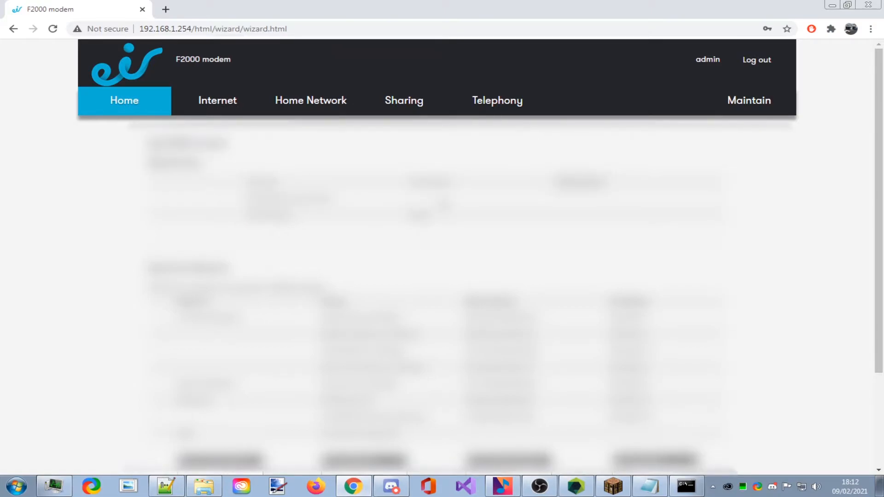
Search the modem home page for 'por', then open the Internet settings section.
{"action": "key", "text": "ctrl+f"}
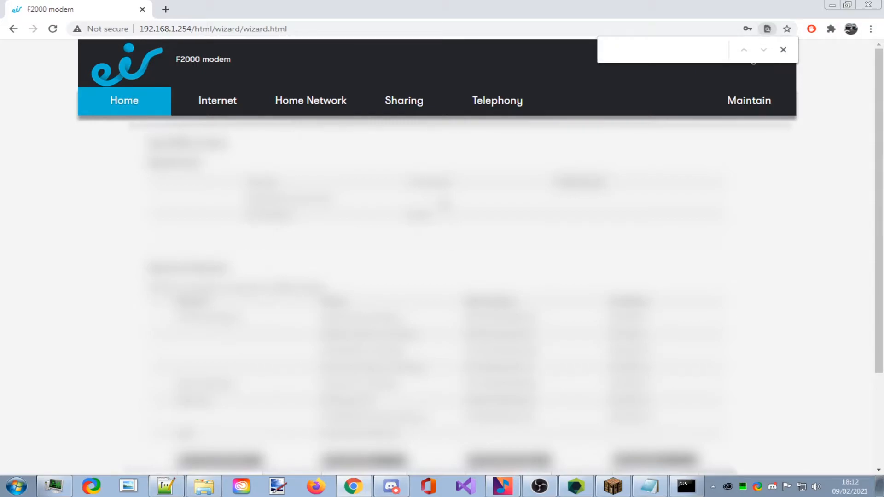
{"action": "type", "text": "port"}
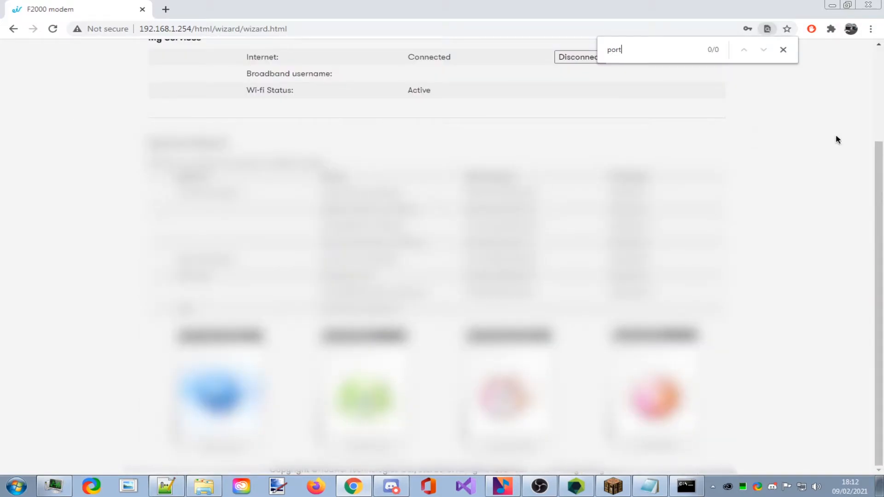
{"action": "left_click", "coordinate": [783, 50]}
{"action": "scroll", "coordinate": [361, 152], "scroll_direction": "up", "scroll_amount": 3}
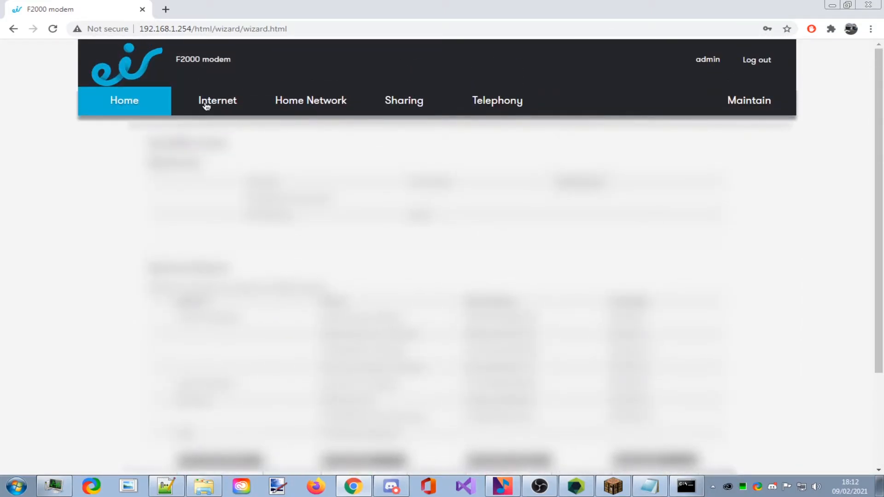
{"action": "left_click", "coordinate": [221, 109]}
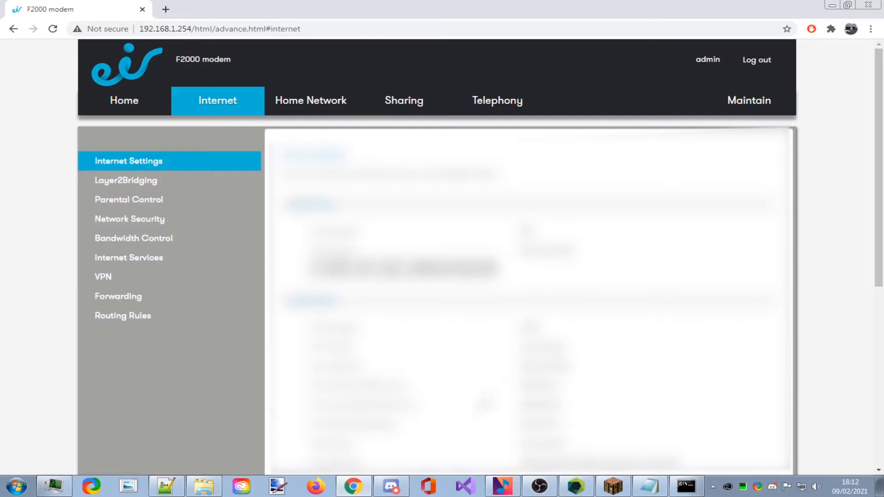
Search the pages for 'port' and forwarding without success, then return to Internet settings.
{"action": "key", "text": "ctrl+f"}
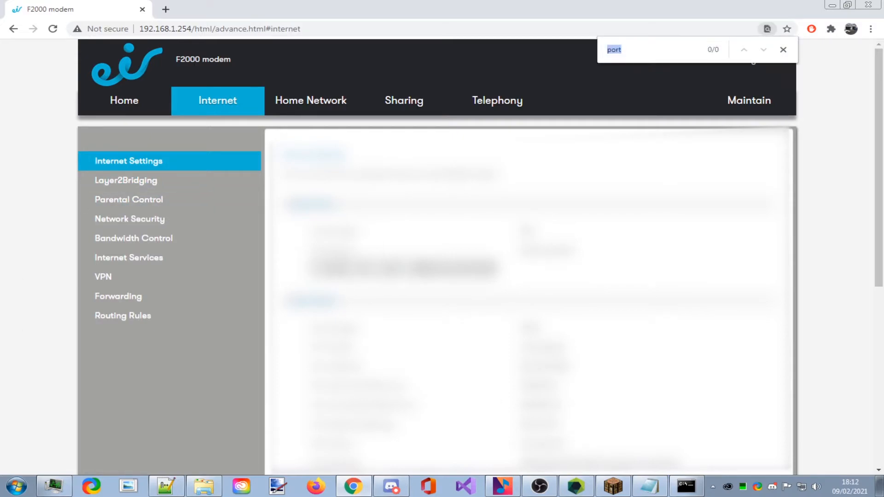
{"action": "type", "text": "port"}
{"action": "key", "text": "ctrl+f"}
{"action": "left_click", "coordinate": [783, 50]}
{"action": "left_click", "coordinate": [157, 97]}
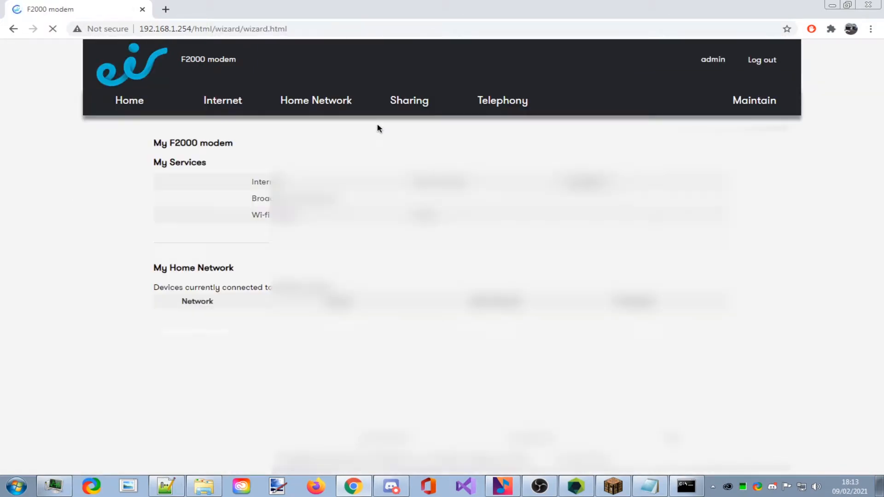
{"action": "key", "text": "ctrl+f"}
{"action": "type", "text": "f"}
{"action": "type", "text": "o"}
{"action": "key", "text": "BackSpace"}
{"action": "type", "text": "owrd"}
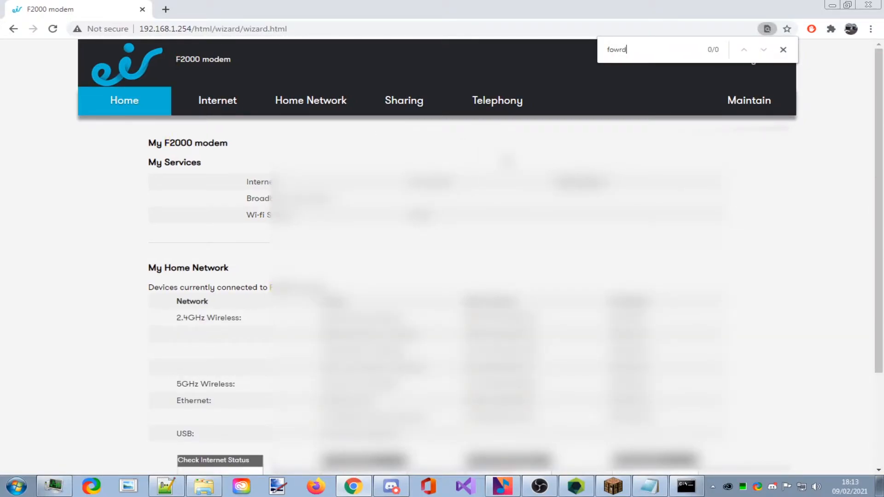
{"action": "left_click", "coordinate": [783, 50]}
{"action": "left_click", "coordinate": [217, 101]}
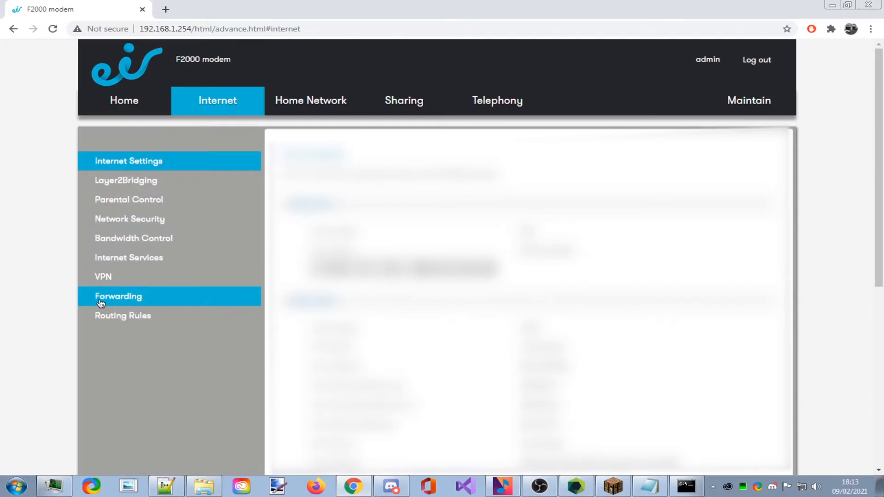
On the Forwarding page, untick the Private, SMP and Bedrock Minecraft port mappings.
{"action": "left_click", "coordinate": [131, 295]}
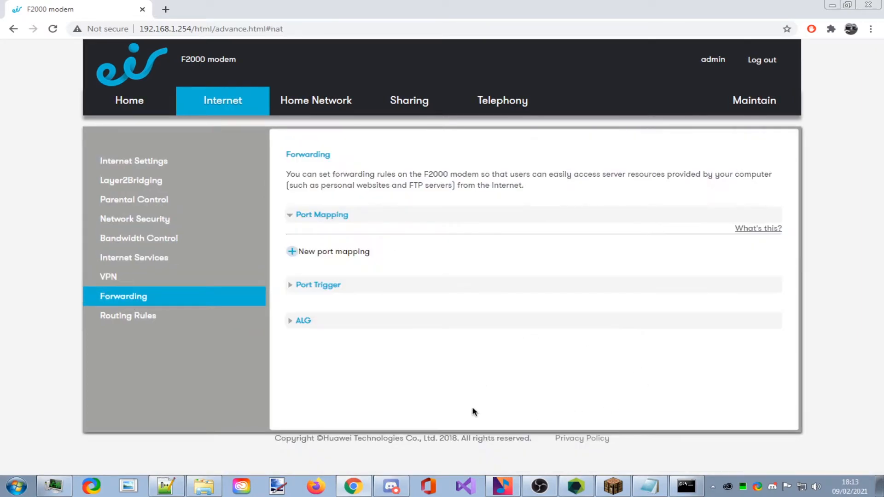
{"action": "left_click", "coordinate": [318, 245]}
{"action": "left_click", "coordinate": [322, 294]}
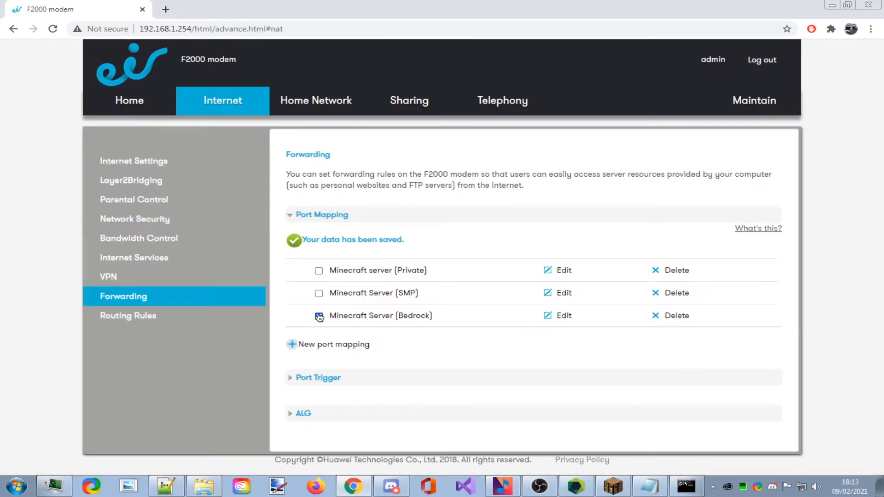
{"action": "left_click", "coordinate": [319, 317]}
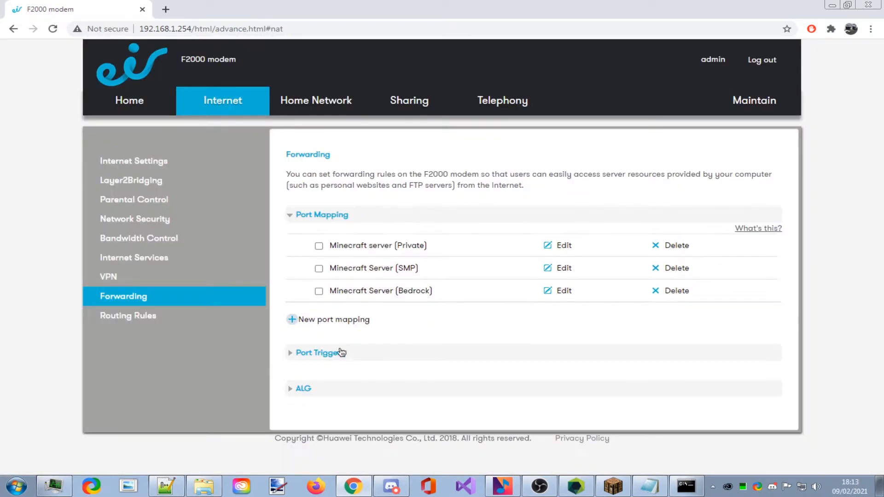
{"action": "left_click", "coordinate": [331, 325]}
Name the new port mapping 'Minecraft Server (Test)'.
{"action": "scroll", "coordinate": [518, 231], "scroll_direction": "down", "scroll_amount": 1}
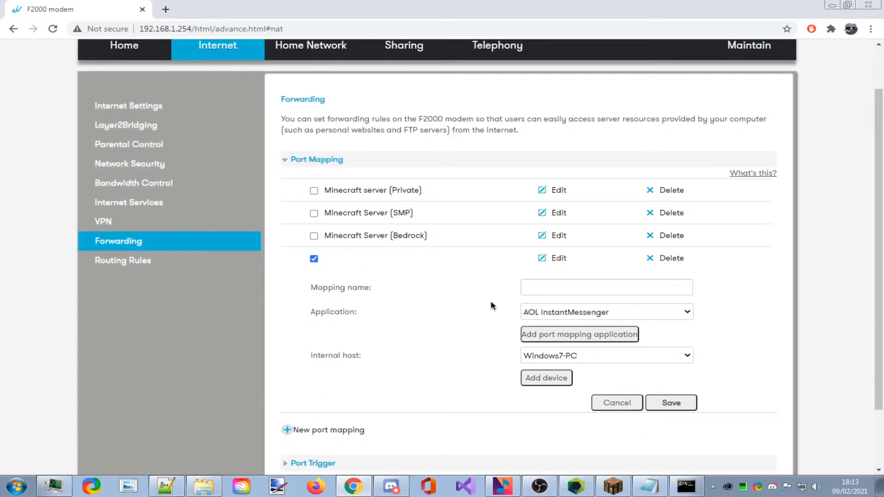
{"action": "left_click", "coordinate": [562, 290]}
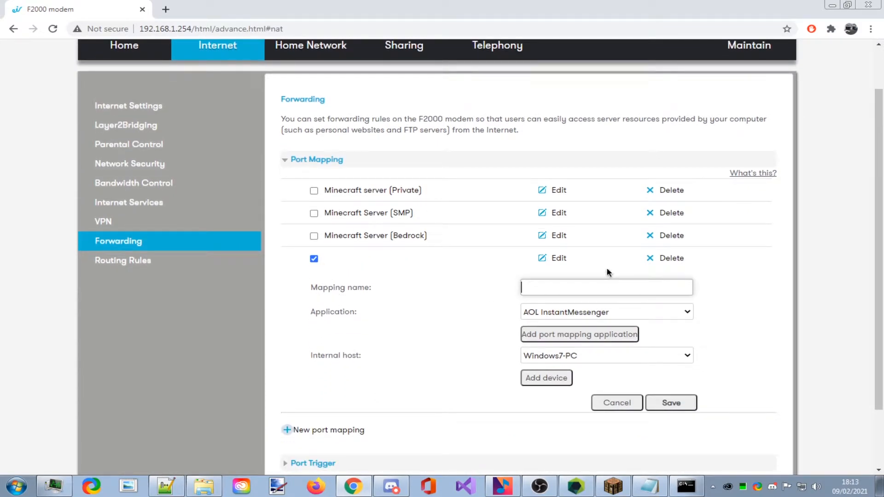
{"action": "type", "text": "Minecraft Serve "}
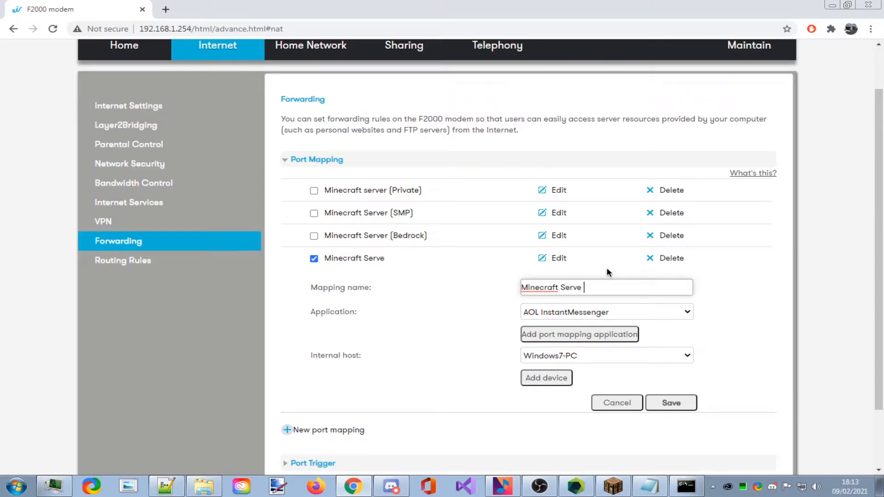
{"action": "type", "text": "()Test for Yout"}
{"action": "key", "text": "BackSpace"}
{"action": "key", "text": "BackSpace"}
{"action": "key", "text": "BackSpace"}
{"action": "key", "text": "BackSpace"}
{"action": "key", "text": "BackSpace"}
{"action": "key", "text": "BackSpace"}
{"action": "key", "text": "BackSpace"}
{"action": "key", "text": "BackSpace"}
{"action": "key", "text": "BackSpace"}
{"action": "key", "text": "BackSpace"}
{"action": "key", "text": "BackSpace"}
Browse the Application dropdown without changing it, then bring up the port mapping applications list.
{"action": "left_click", "coordinate": [620, 313]}
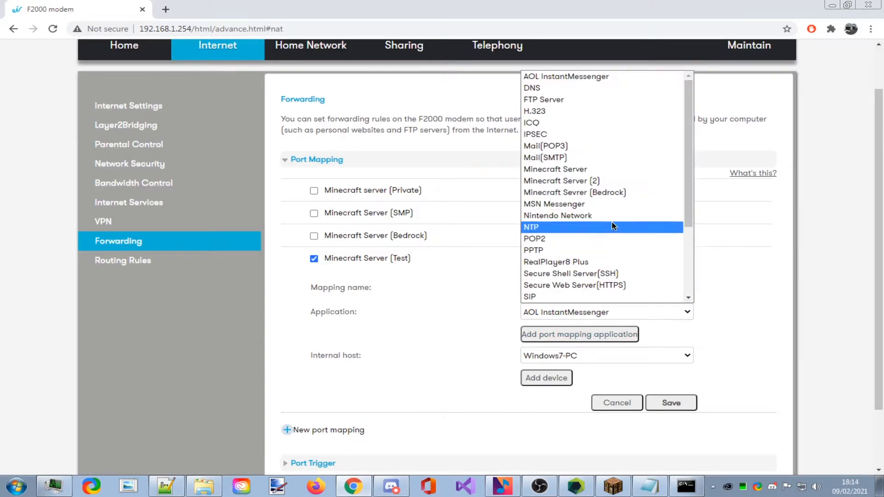
{"action": "scroll", "coordinate": [599, 207], "scroll_direction": "down", "scroll_amount": 3}
{"action": "left_click", "coordinate": [754, 312]}
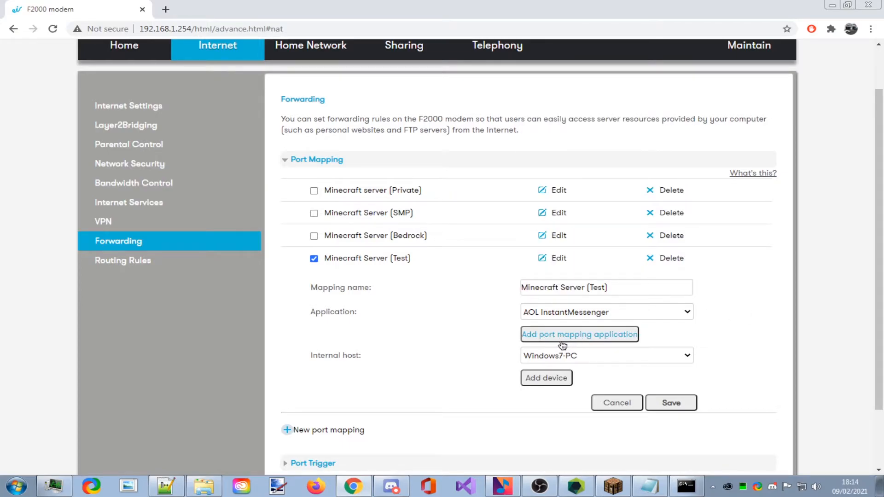
{"action": "left_click", "coordinate": [594, 314]}
{"action": "scroll", "coordinate": [573, 184], "scroll_direction": "down", "scroll_amount": 3}
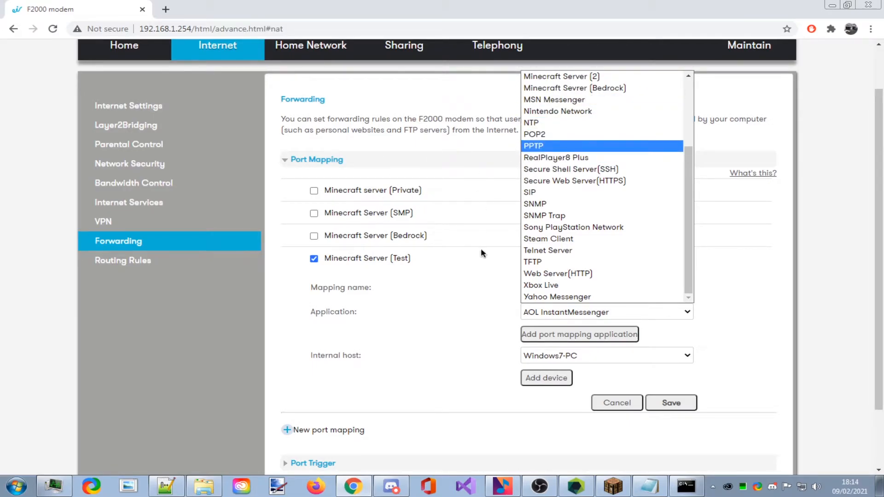
{"action": "left_click", "coordinate": [755, 308]}
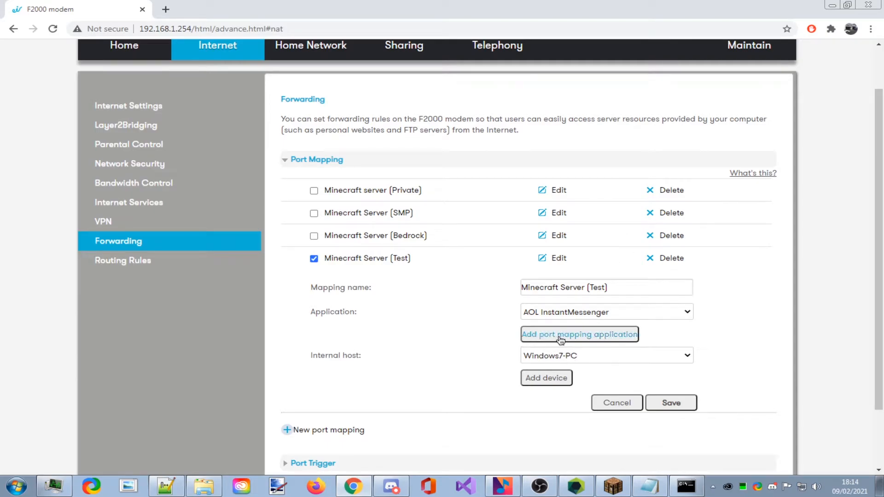
{"action": "left_click", "coordinate": [602, 336]}
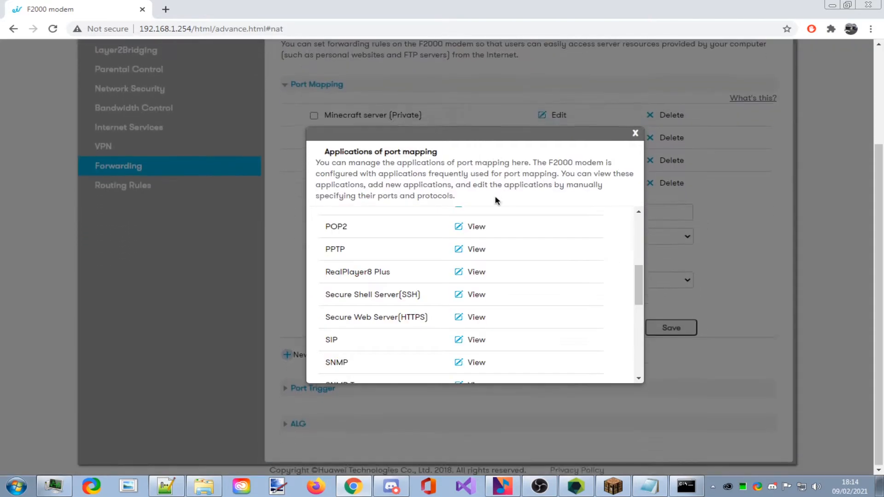
Add a new port application entry named 'Test'.
{"action": "scroll", "coordinate": [454, 282], "scroll_direction": "down", "scroll_amount": 10}
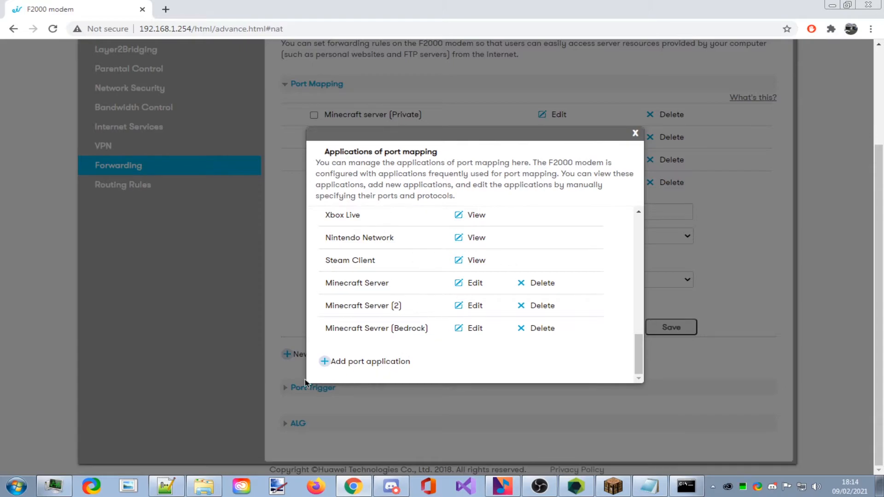
{"action": "left_click", "coordinate": [389, 369]}
{"action": "scroll", "coordinate": [499, 272], "scroll_direction": "down", "scroll_amount": 3}
{"action": "left_click", "coordinate": [492, 270]}
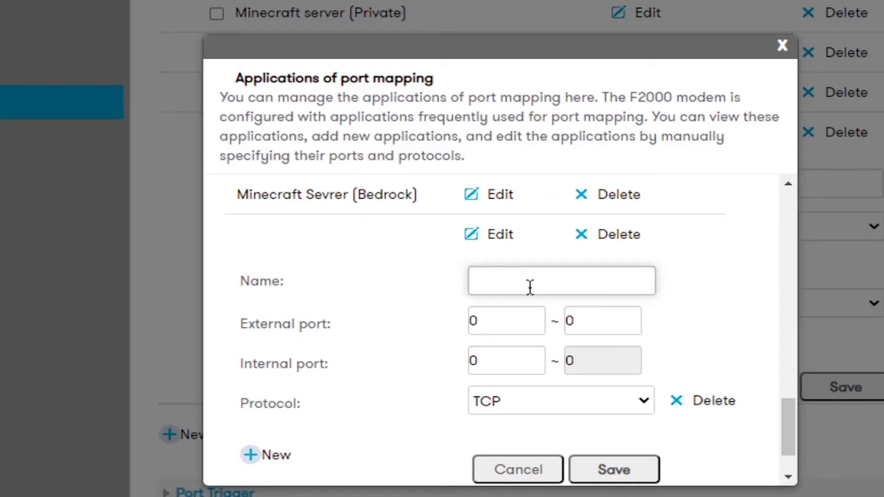
{"action": "type", "text": "Test"}
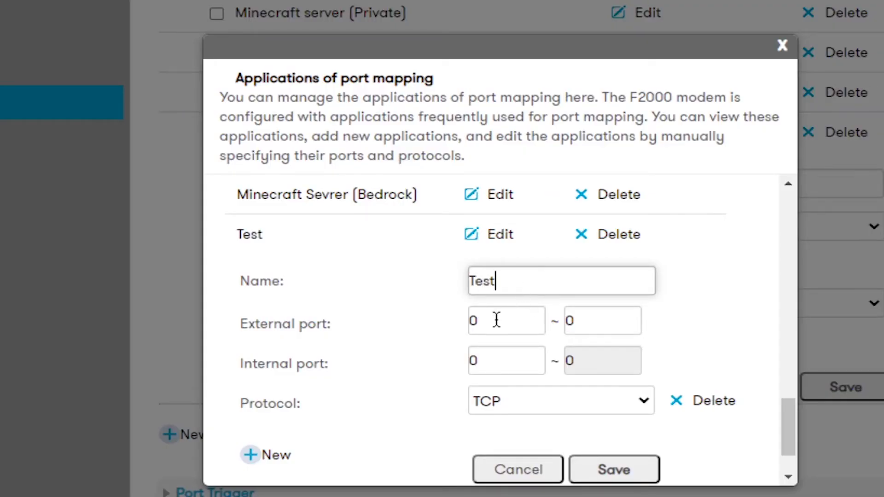
Set the Test application's external and internal port ranges to 25560~25565.
{"action": "left_click_drag", "start_coordinate": [496, 320], "coordinate": [468, 317]}
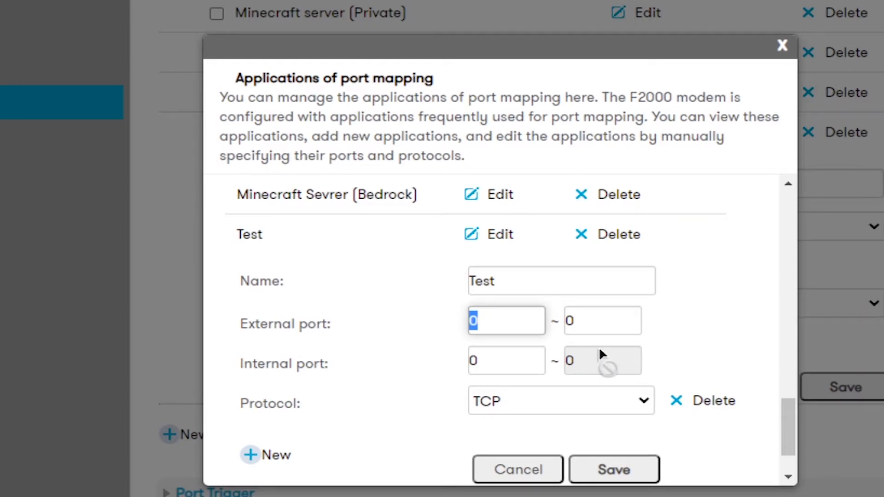
{"action": "type", "text": "25564"}
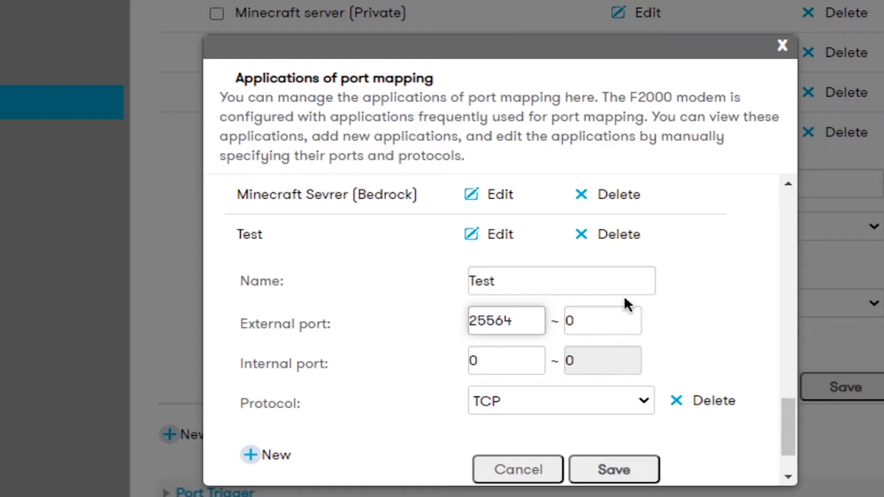
{"action": "type", "text": "5"}
{"action": "type", "text": "0"}
{"action": "left_click", "coordinate": [590, 315]}
{"action": "key", "text": "BackSpace"}
{"action": "type", "text": "25565"}
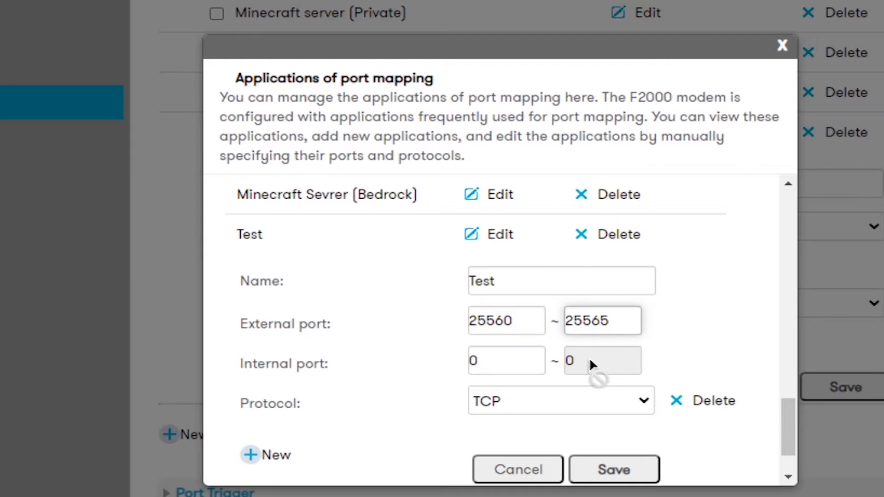
{"action": "double_click", "coordinate": [504, 355]}
{"action": "type", "text": "25565"}
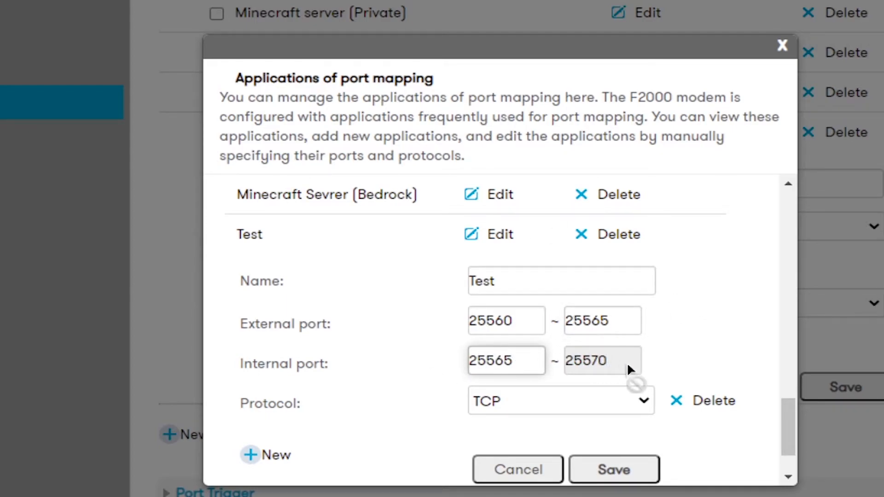
{"action": "key", "text": "BackSpace"}
{"action": "type", "text": "0"}
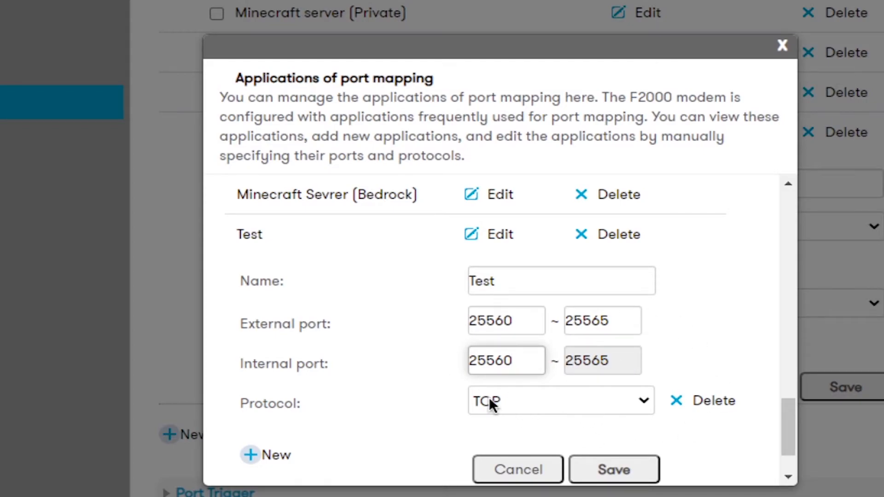
Choose TCP/UDP protocol, save the Test application, and close the applications list.
{"action": "left_click", "coordinate": [595, 400]}
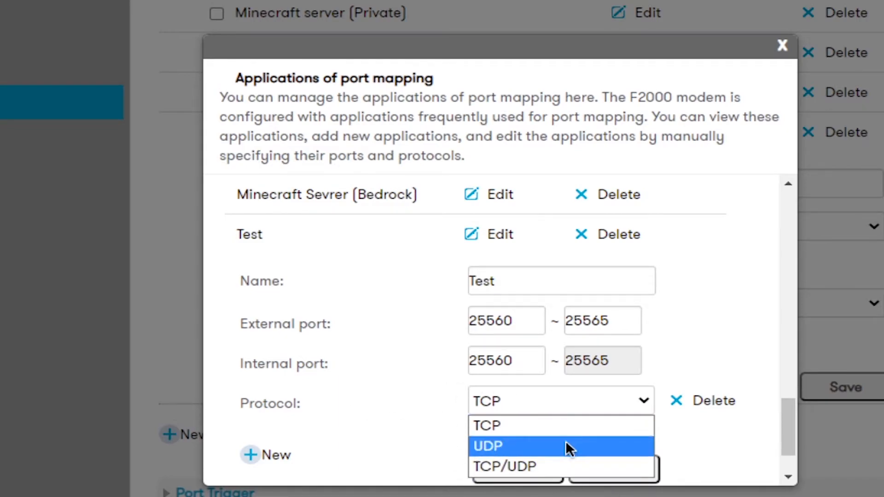
{"action": "left_click", "coordinate": [513, 466]}
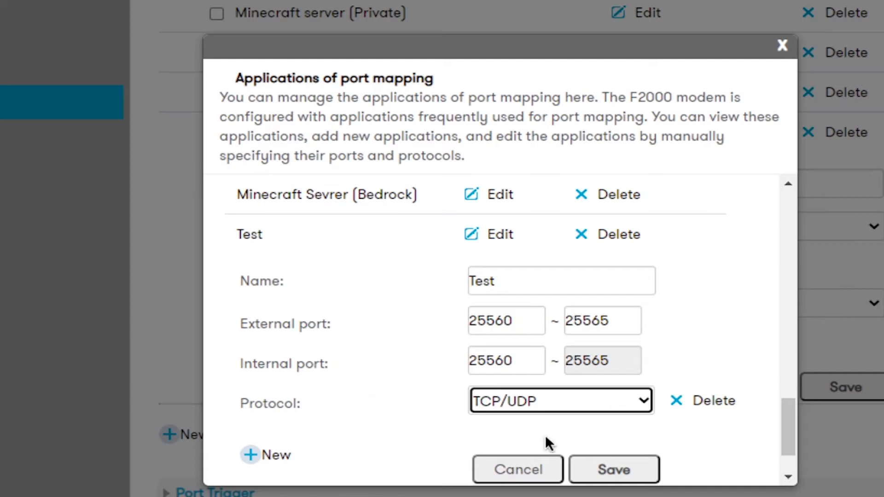
{"action": "scroll", "coordinate": [474, 401], "scroll_direction": "down", "scroll_amount": 2}
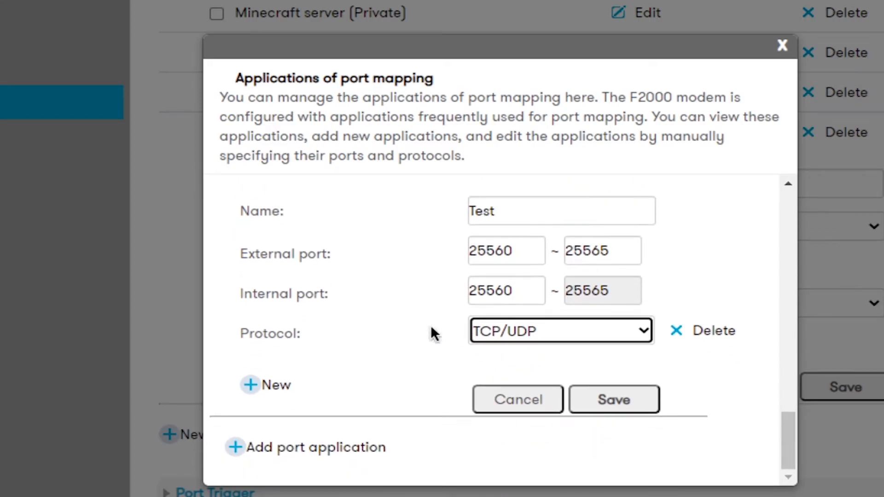
{"action": "left_click", "coordinate": [623, 408]}
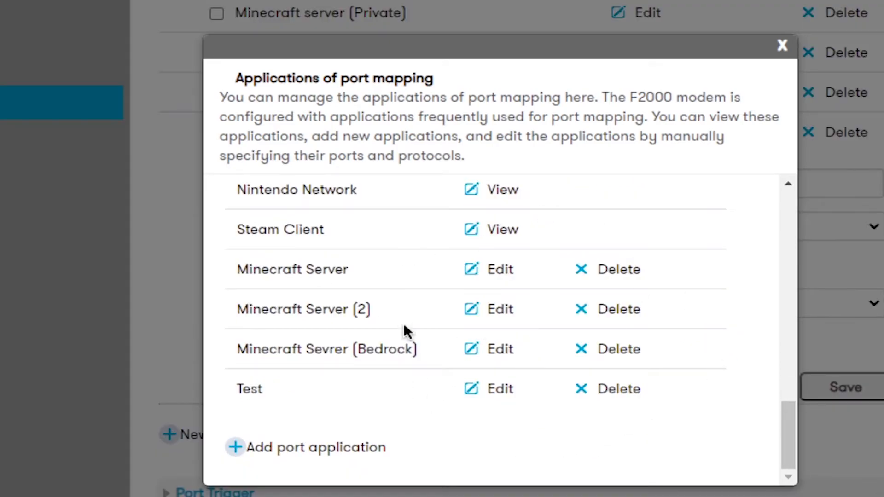
{"action": "left_click_drag", "start_coordinate": [233, 393], "coordinate": [308, 392]}
{"action": "left_click", "coordinate": [308, 391]}
{"action": "left_click", "coordinate": [783, 45]}
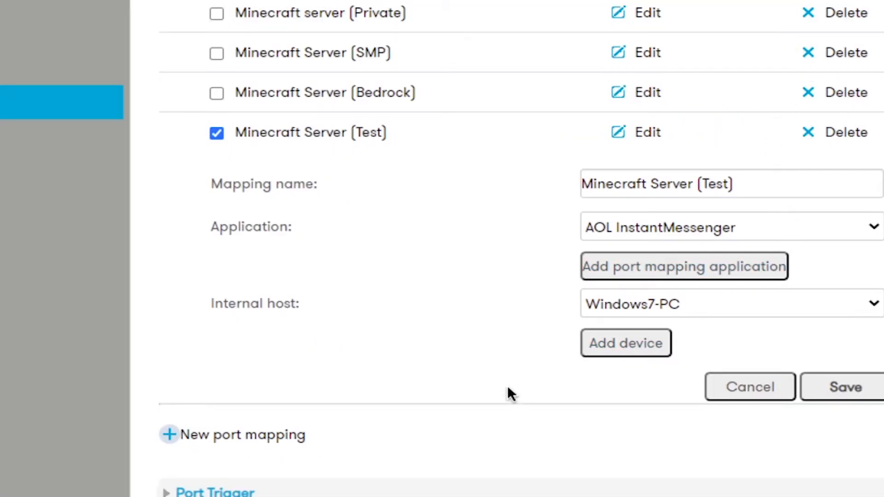
Select the Test application for Minecraft Server (Test) and confirm Windows7-PC as internal host.
{"action": "left_click", "coordinate": [628, 228]}
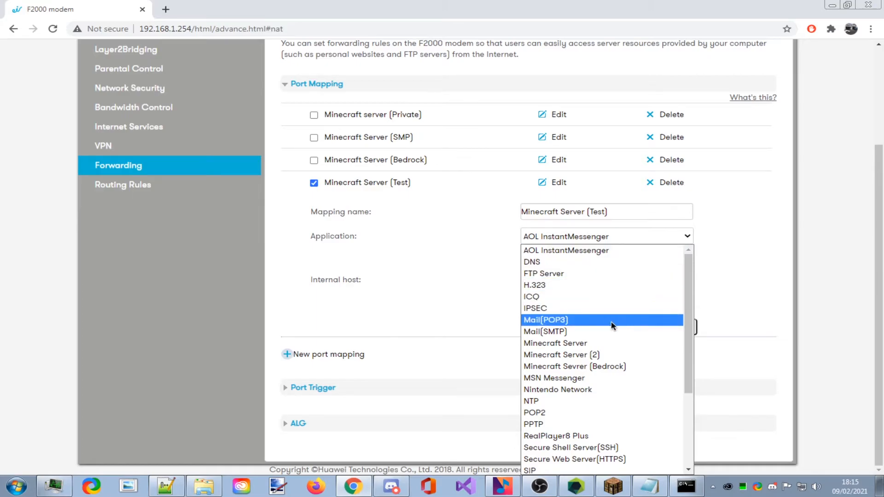
{"action": "scroll", "coordinate": [613, 325], "scroll_direction": "down", "scroll_amount": 3}
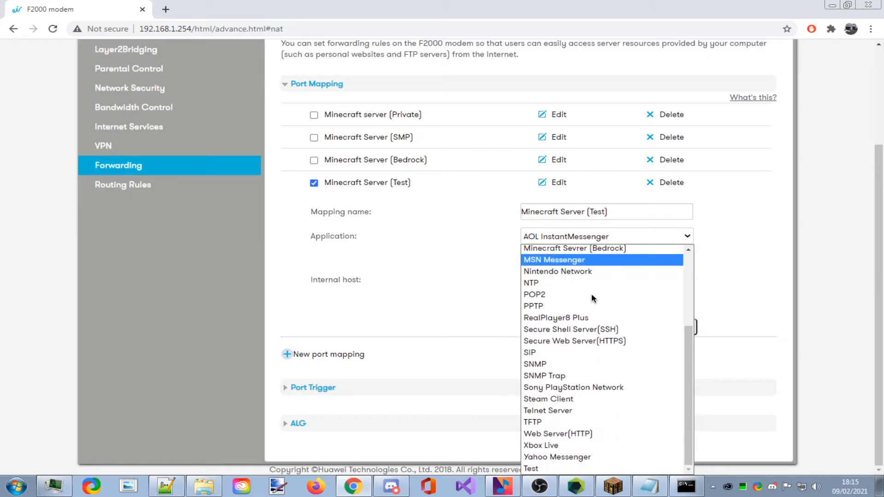
{"action": "left_click", "coordinate": [545, 468]}
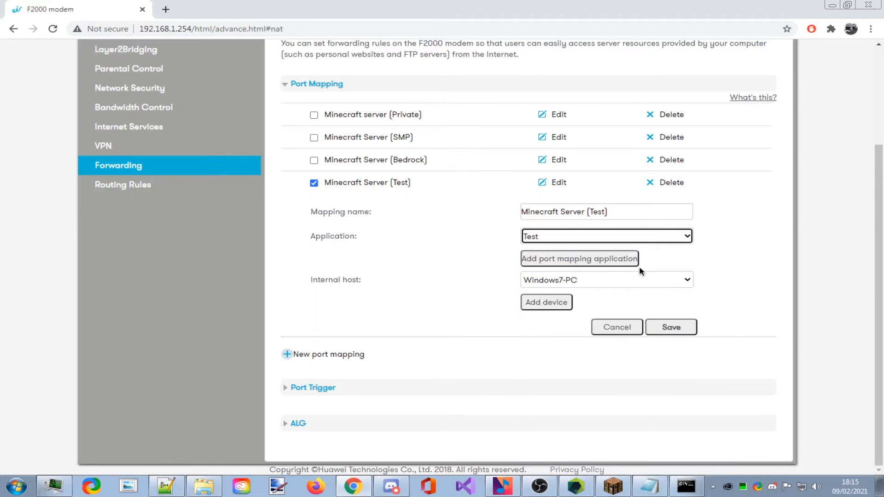
{"action": "left_click_drag", "start_coordinate": [314, 281], "coordinate": [371, 285]}
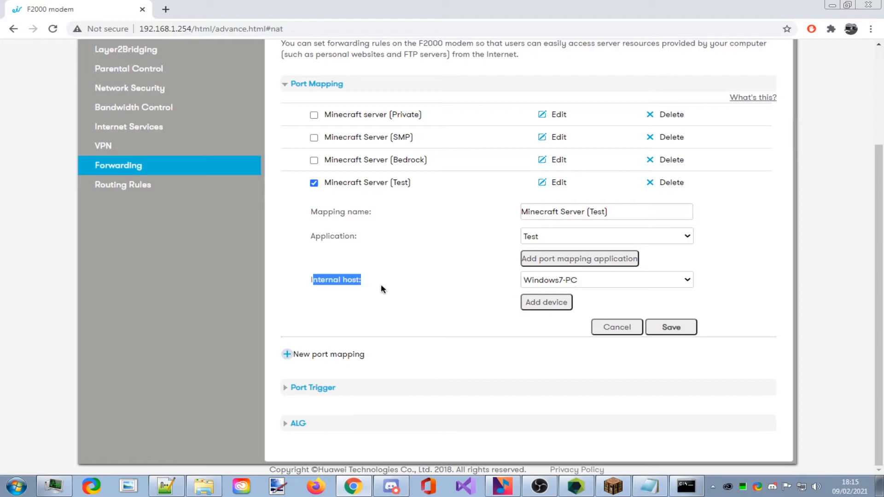
{"action": "left_click", "coordinate": [391, 289]}
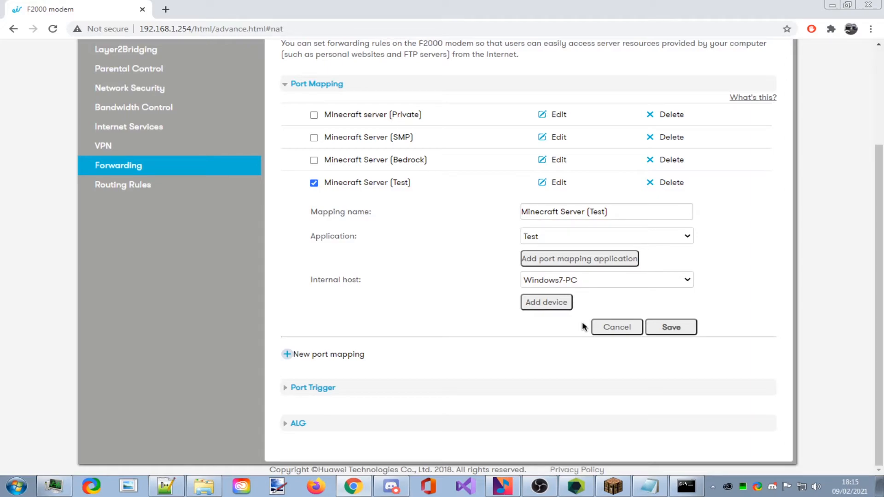
{"action": "left_click", "coordinate": [591, 280]}
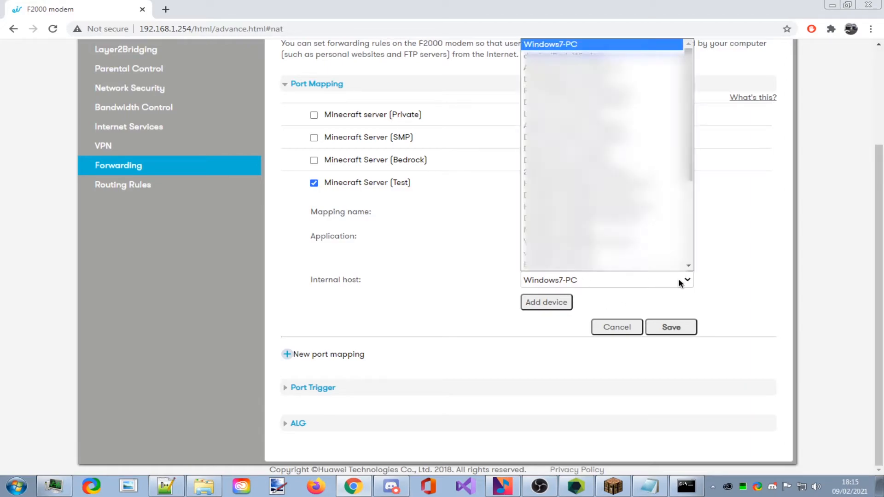
{"action": "left_click", "coordinate": [680, 312]}
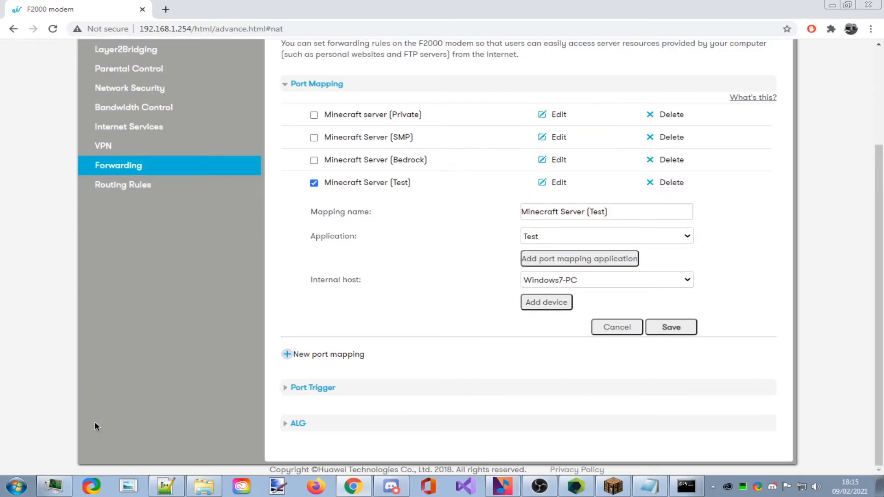
Open the computer's System information via Start menu > Computer > Properties.
{"action": "left_click", "coordinate": [26, 492]}
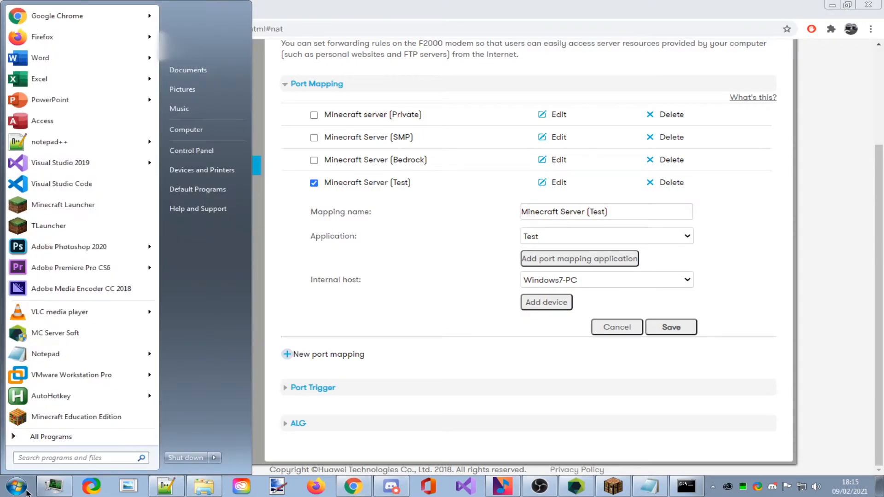
{"action": "type", "text": "this pc"}
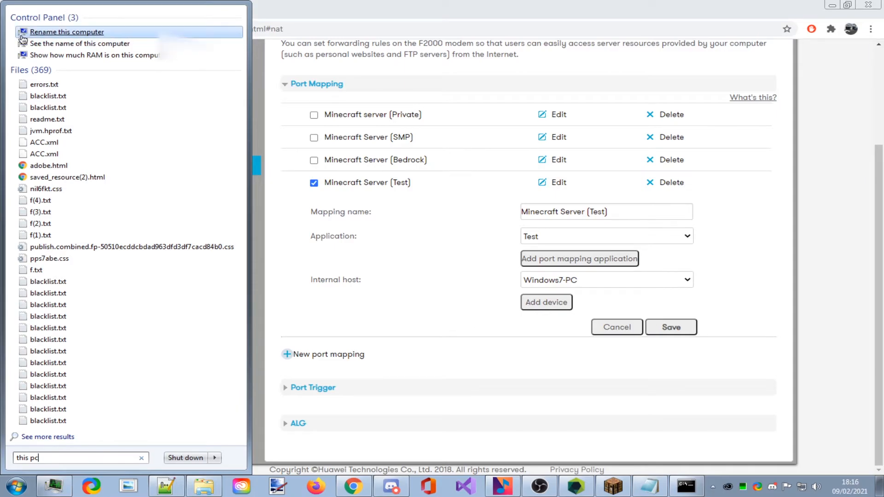
{"action": "key", "text": "ctrl+a"}
{"action": "key", "text": "BackSpace"}
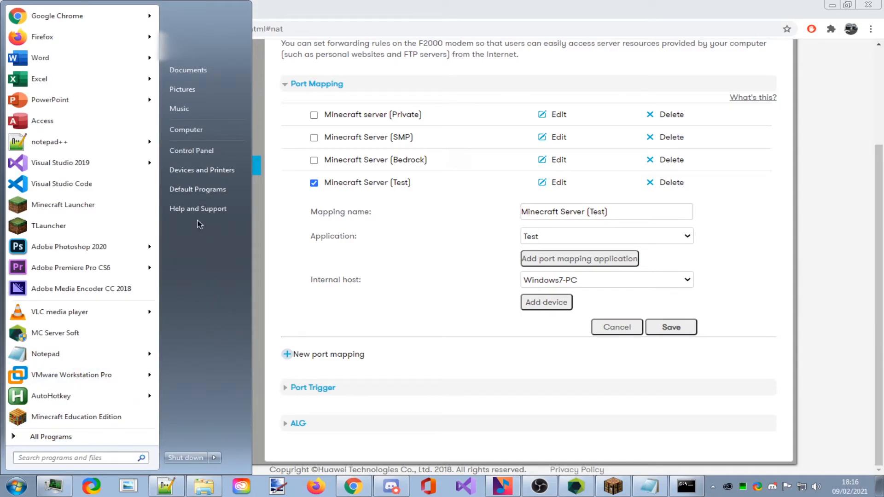
{"action": "right_click", "coordinate": [193, 156]}
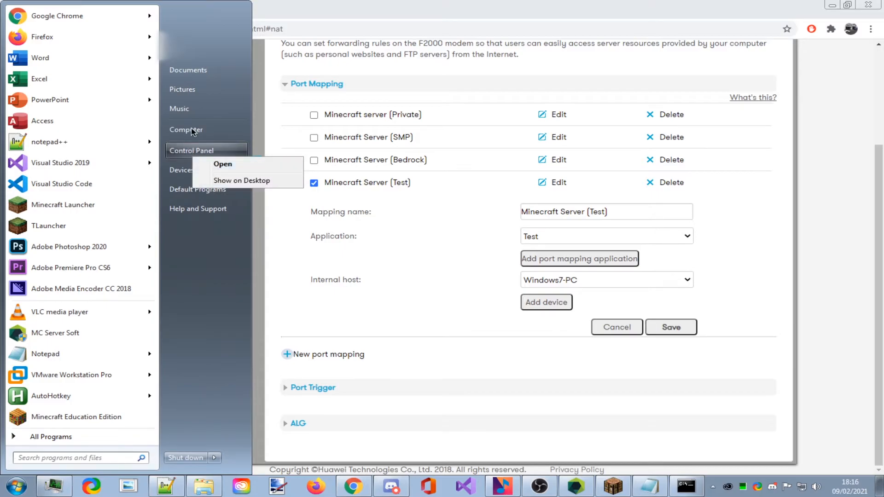
{"action": "right_click", "coordinate": [205, 130]}
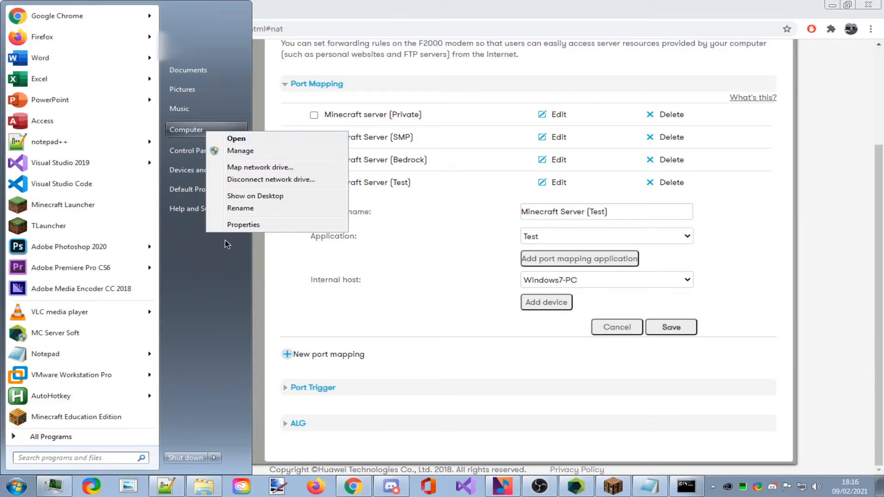
{"action": "left_click", "coordinate": [233, 225]}
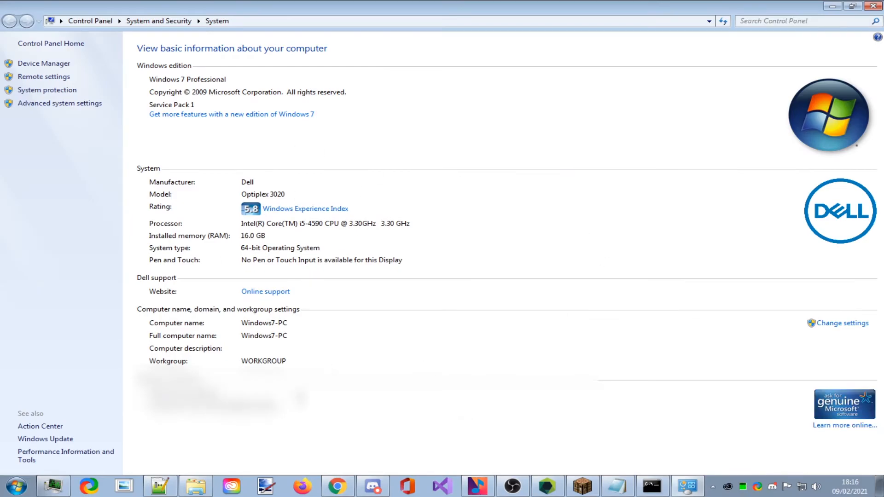
{"action": "left_click_drag", "start_coordinate": [369, 6], "coordinate": [360, 129]}
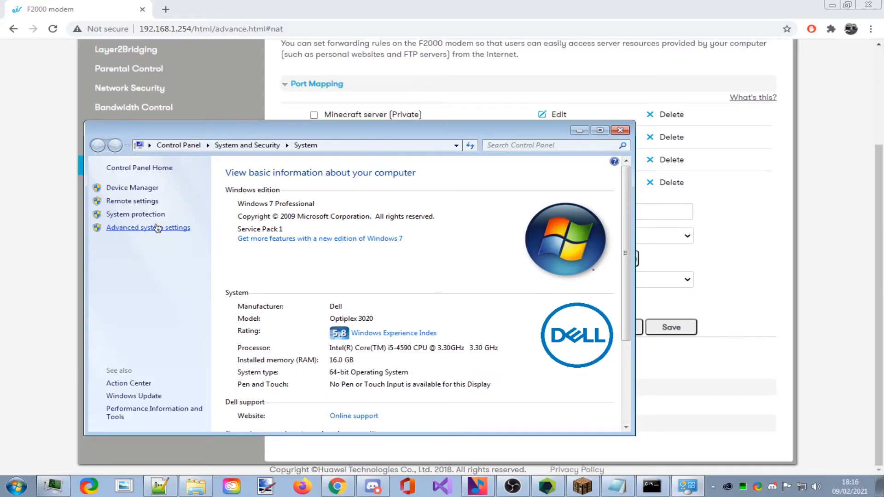
In Advanced system settings' Computer Name tab, confirm the full computer name is Windows7-PC.
{"action": "left_click", "coordinate": [137, 228]}
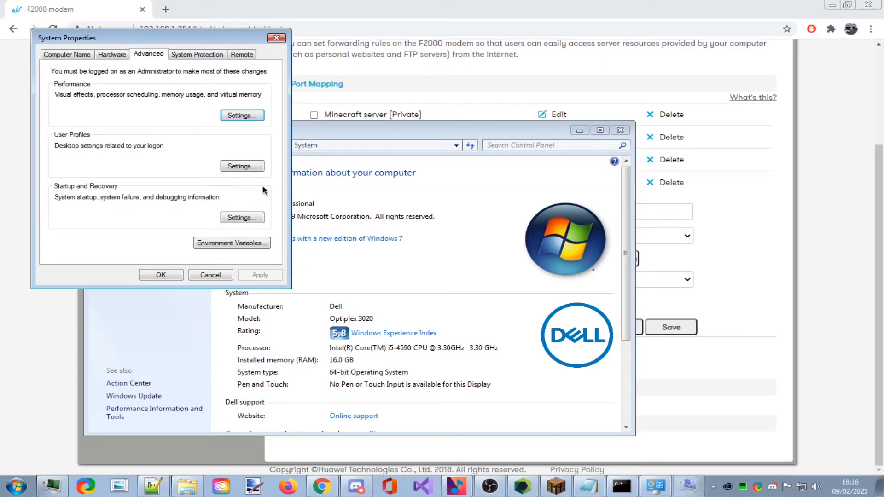
{"action": "left_click", "coordinate": [77, 56]}
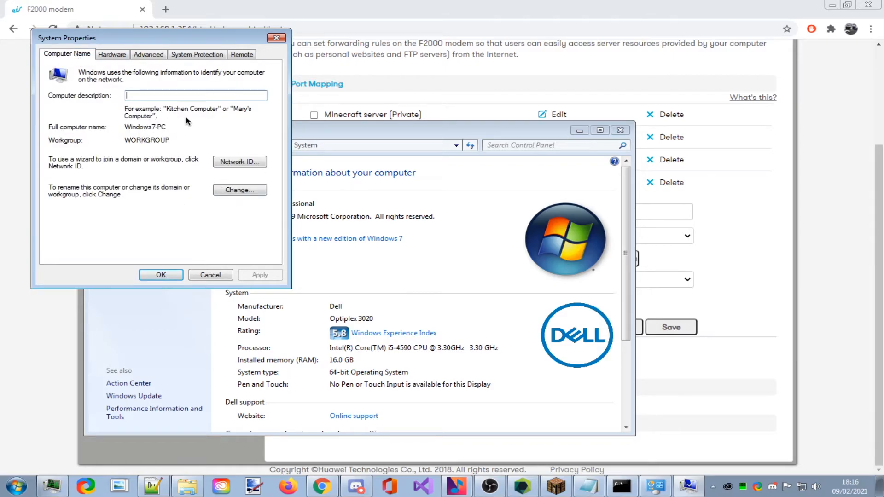
{"action": "double_click", "coordinate": [171, 127]}
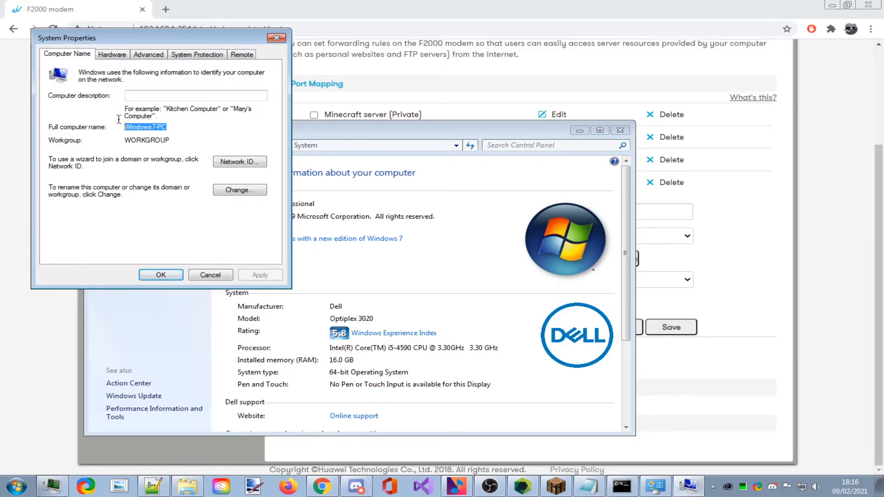
{"action": "left_click_drag", "start_coordinate": [208, 37], "coordinate": [379, 119]}
Close System Properties and set the mapping's internal host to Windows7-PC.
{"action": "left_click", "coordinate": [420, 30]}
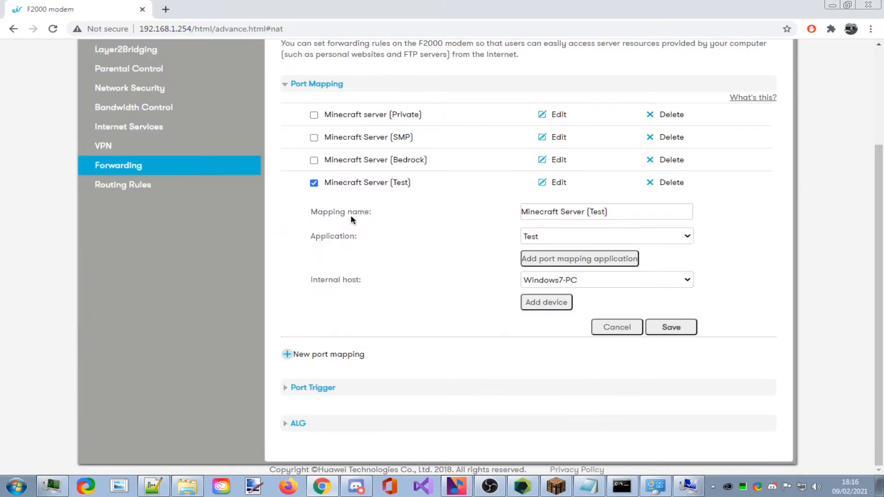
{"action": "left_click", "coordinate": [678, 489]}
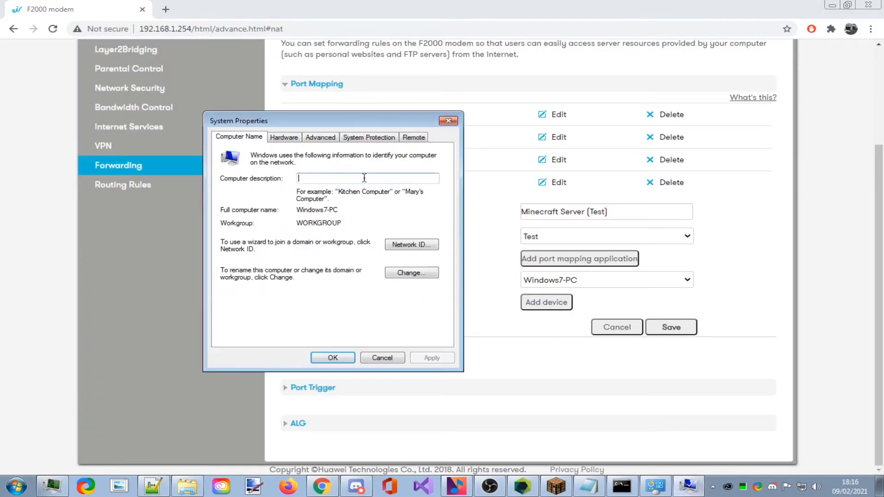
{"action": "left_click", "coordinate": [448, 120]}
{"action": "left_click", "coordinate": [566, 282]}
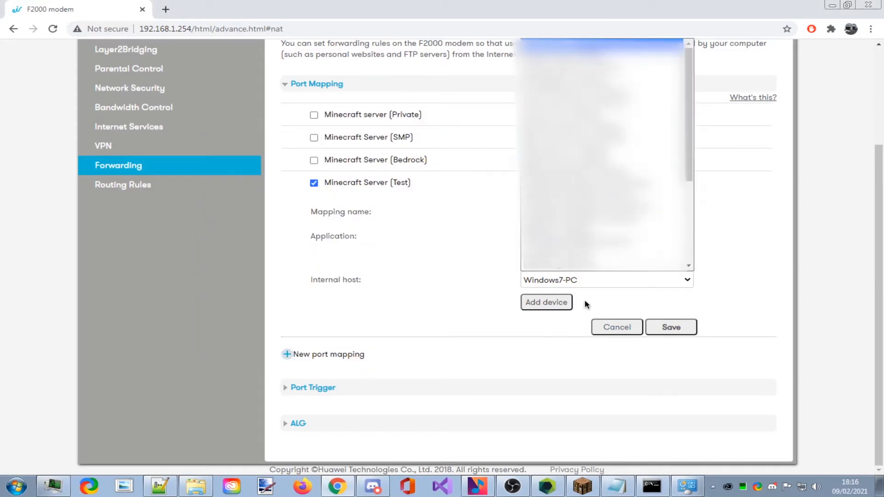
{"action": "key", "text": "Down"}
{"action": "key", "text": "Down"}
{"action": "key", "text": "Down"}
{"action": "key", "text": "Down"}
{"action": "key", "text": "Down"}
{"action": "key", "text": "Down"}
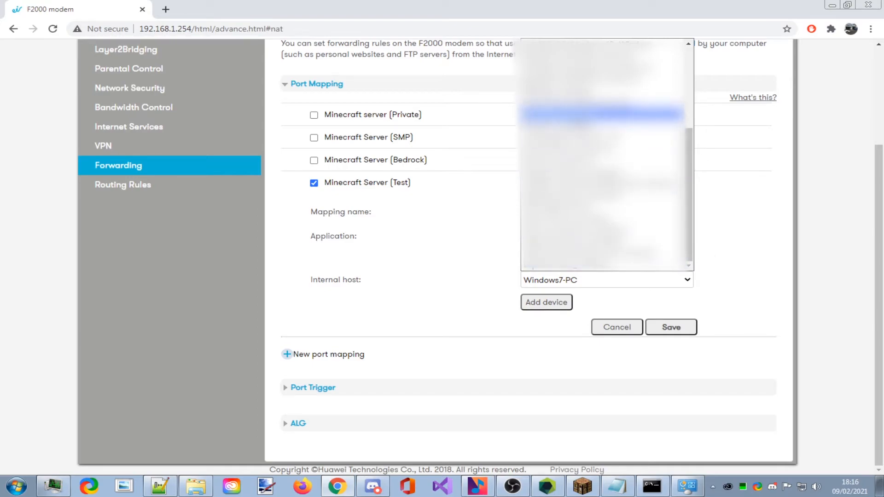
{"action": "left_click", "coordinate": [599, 112]}
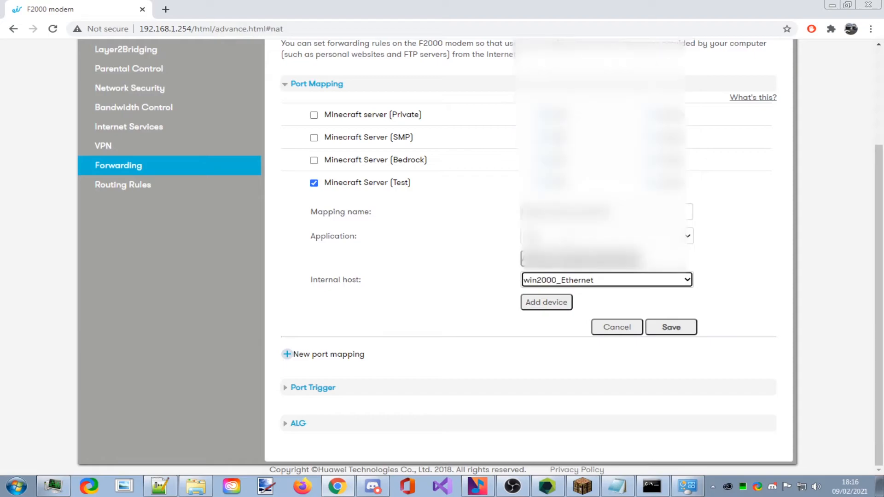
{"action": "left_click", "coordinate": [603, 280]}
{"action": "scroll", "coordinate": [603, 152], "scroll_direction": "up", "scroll_amount": 1}
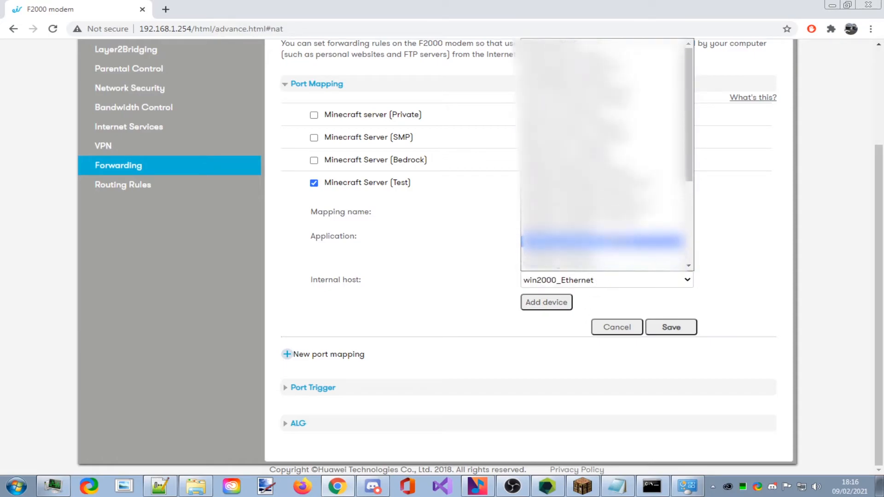
{"action": "left_click", "coordinate": [598, 44]}
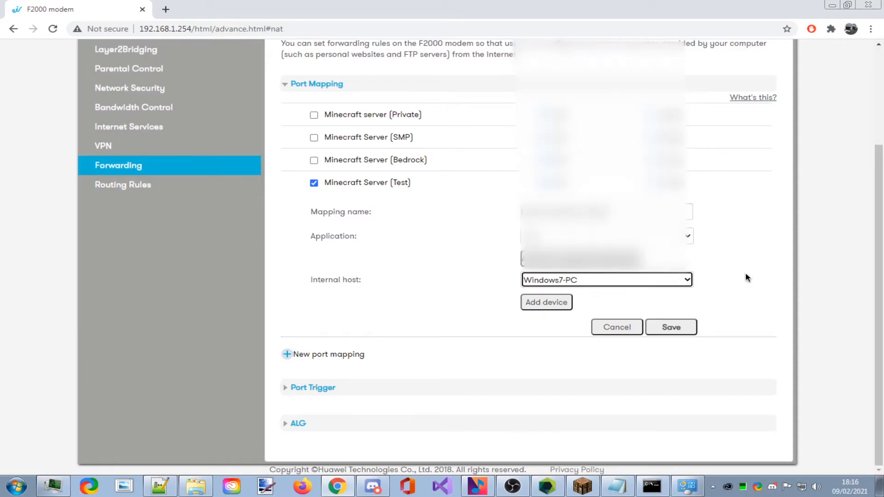
Save the Minecraft Server (Test) mapping and check the 'Your data has been saved' message.
{"action": "left_click", "coordinate": [671, 327]}
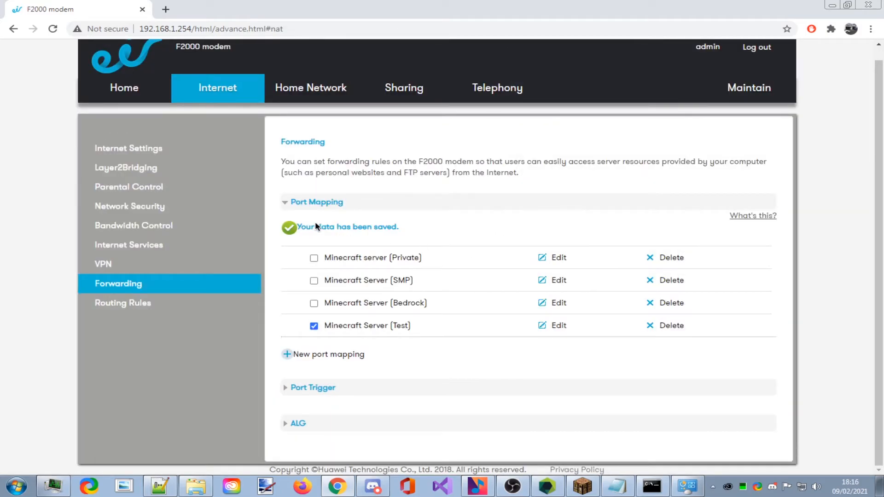
{"action": "left_click_drag", "start_coordinate": [279, 227], "coordinate": [424, 235]}
{"action": "left_click", "coordinate": [424, 235]}
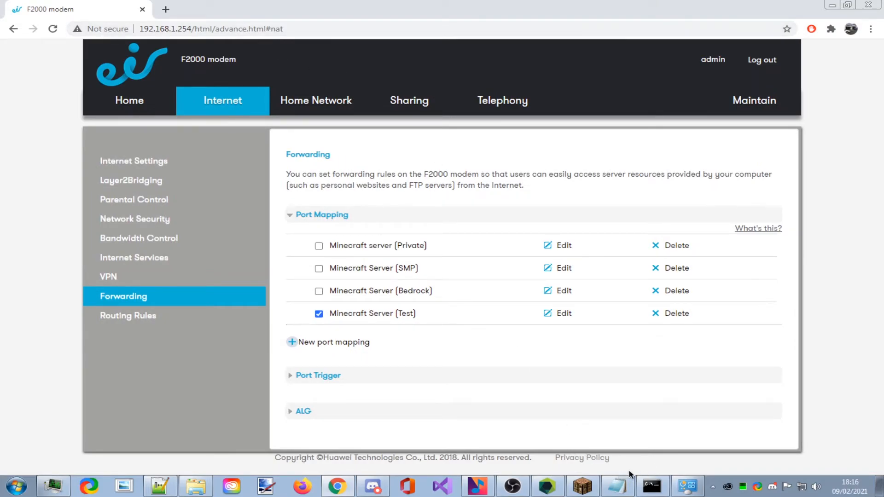
{"action": "left_click", "coordinate": [547, 487]}
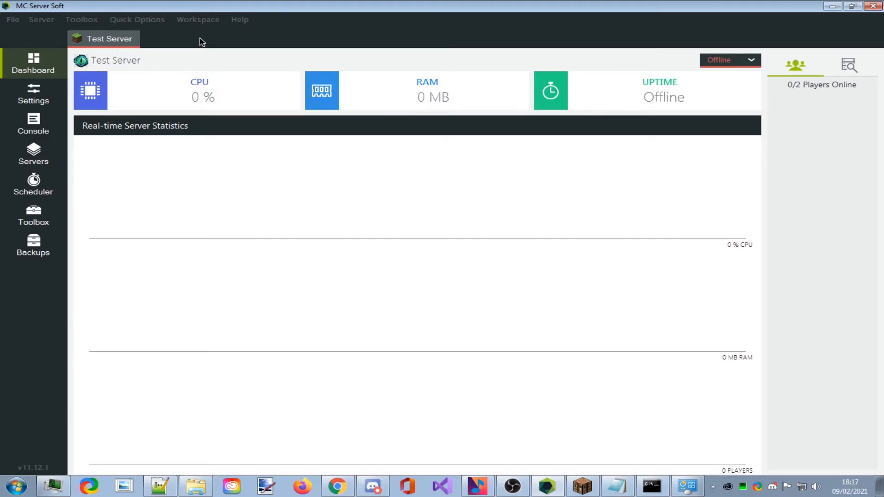
Verify server.properties still reads server-ip=192.168.1.11, then hide Notepad++ to show the Test Server dashboard.
{"action": "left_click", "coordinate": [159, 486]}
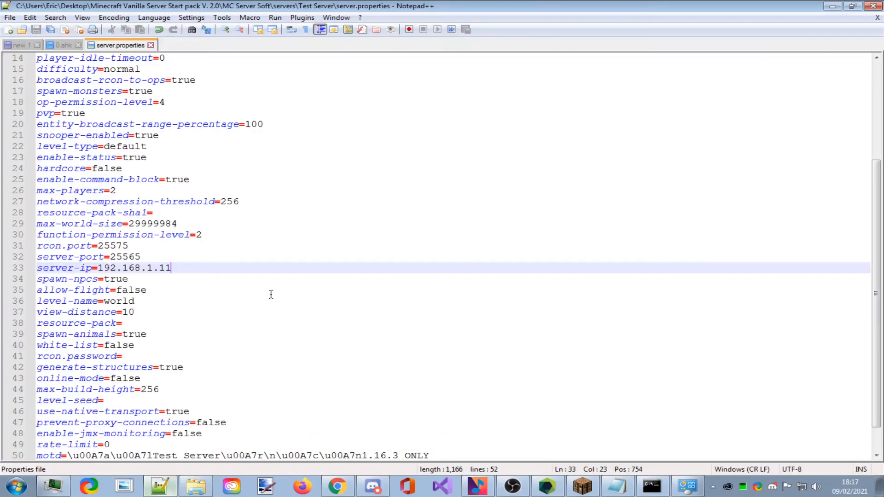
{"action": "left_click_drag", "start_coordinate": [172, 268], "coordinate": [100, 272]}
{"action": "left_click", "coordinate": [100, 271]}
{"action": "left_click_drag", "start_coordinate": [172, 269], "coordinate": [101, 269]}
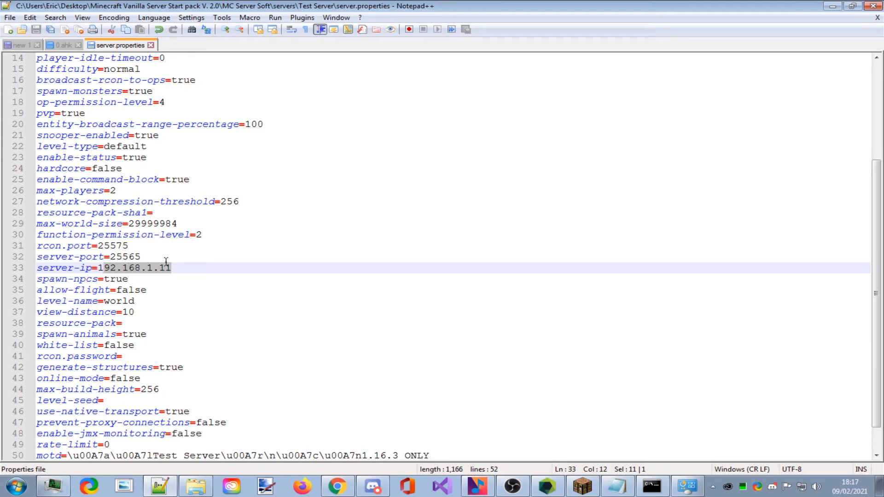
{"action": "left_click", "coordinate": [179, 268]}
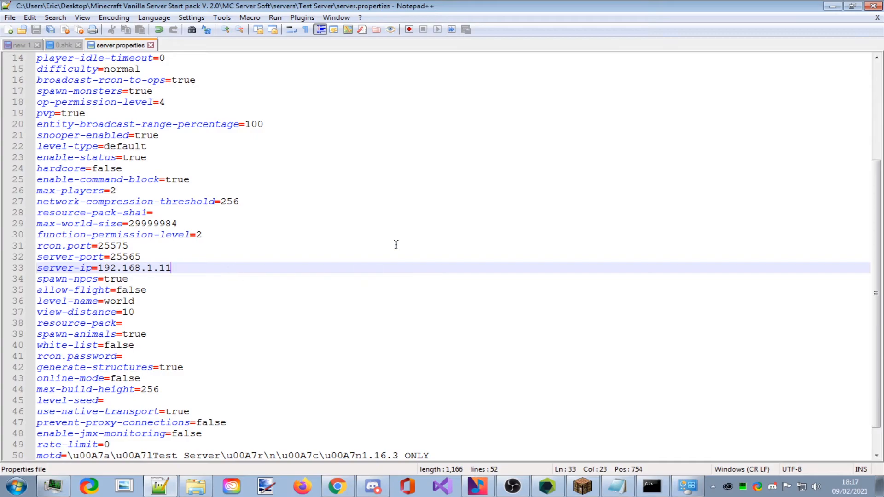
{"action": "left_click", "coordinate": [832, 6]}
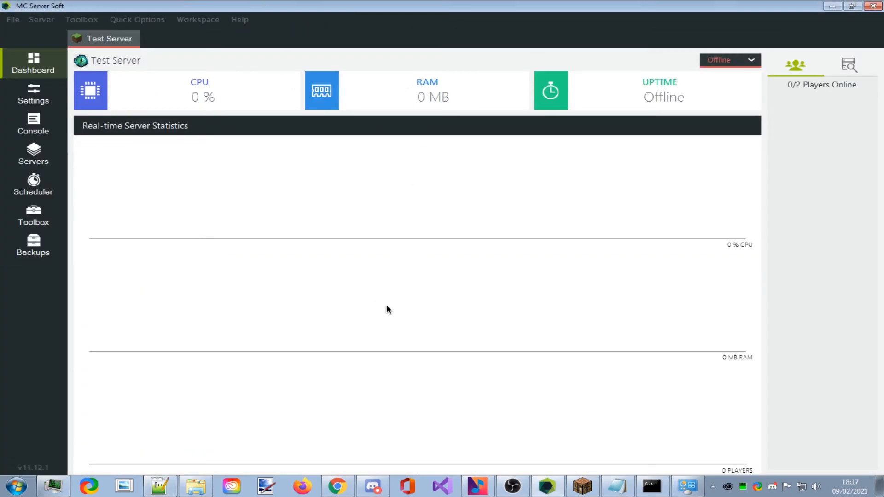
In a new Chrome tab, search 'what is my ip' and open the whatismyip.com result.
{"action": "left_click", "coordinate": [337, 486]}
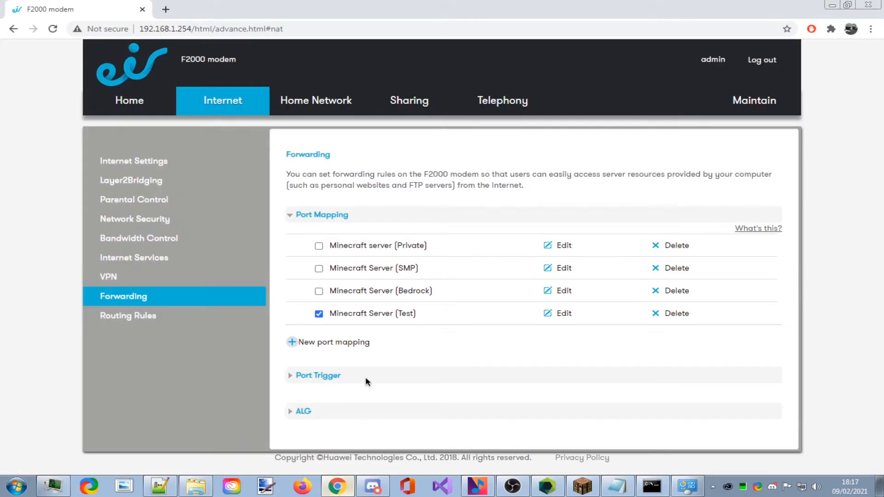
{"action": "left_click", "coordinate": [166, 9]}
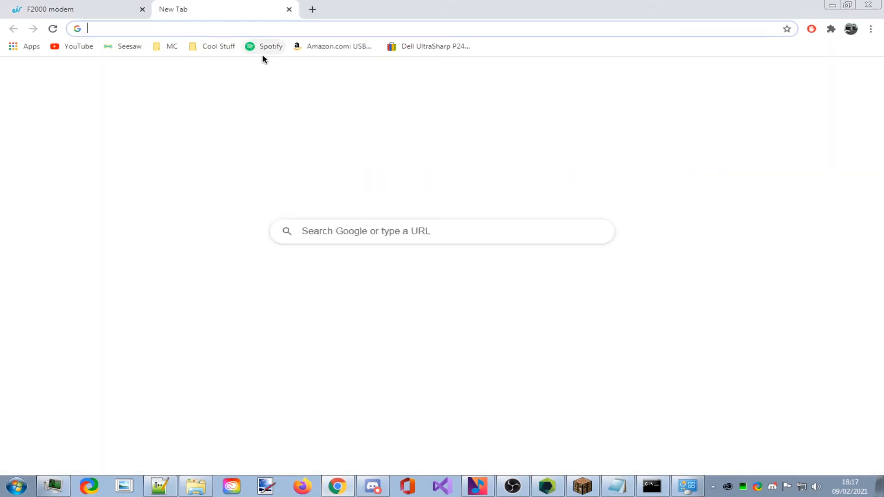
{"action": "type", "text": "what ip"}
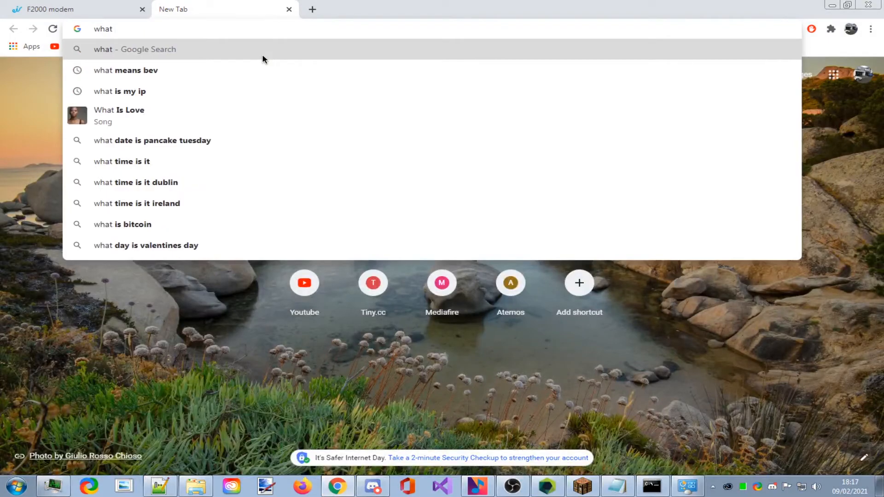
{"action": "type", "text": "my"}
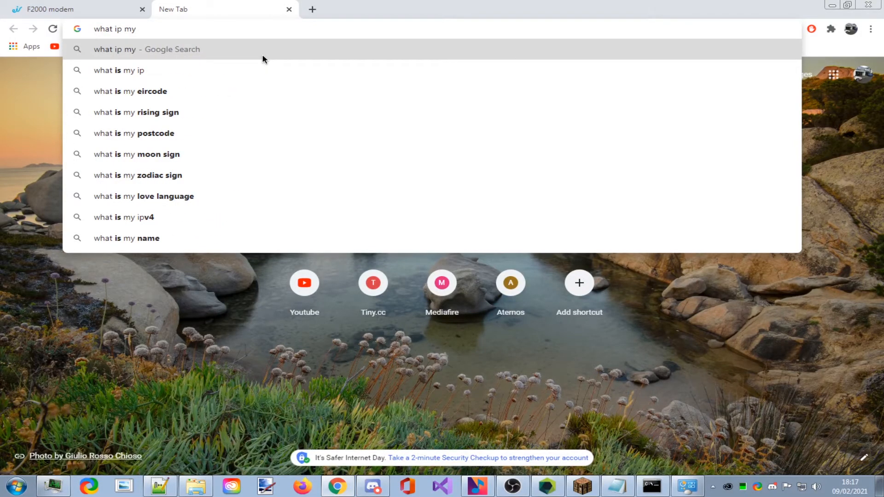
{"action": "key", "text": "Down"}
{"action": "key", "text": "Return"}
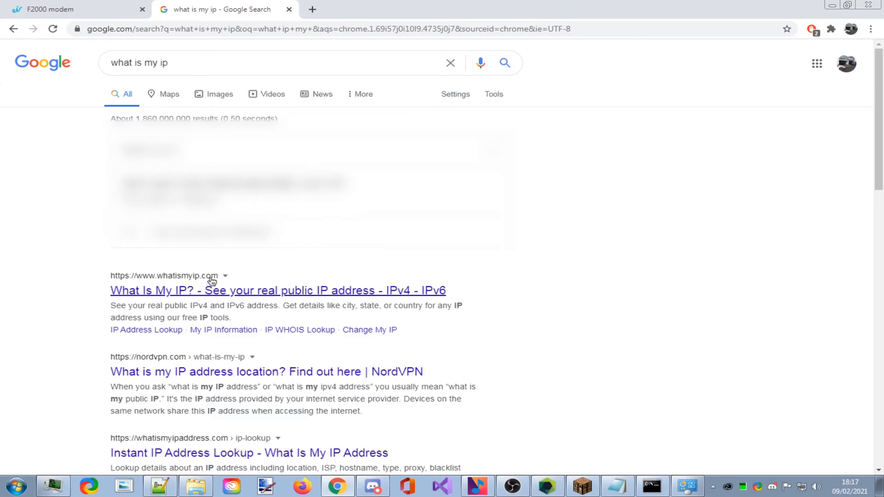
{"action": "left_click", "coordinate": [355, 291]}
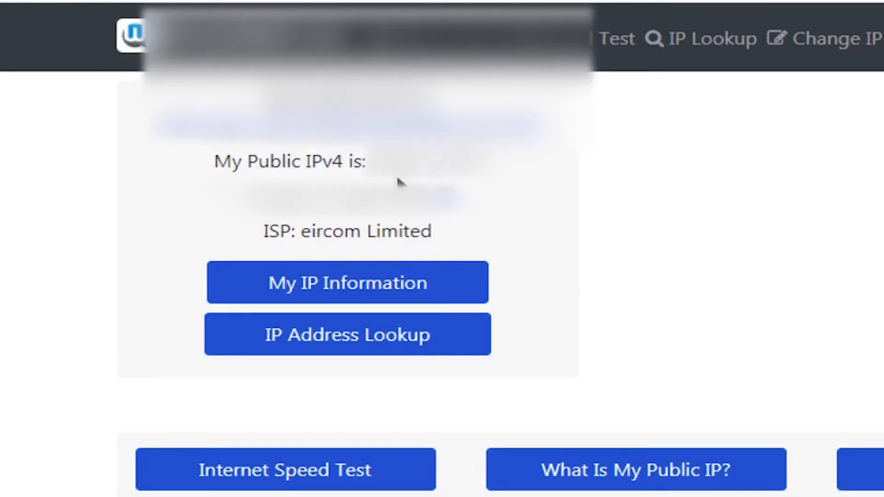
Select the public IPv4 address shown on the What Is My IP page.
{"action": "left_click_drag", "start_coordinate": [213, 162], "coordinate": [366, 160]}
{"action": "left_click", "coordinate": [501, 165]}
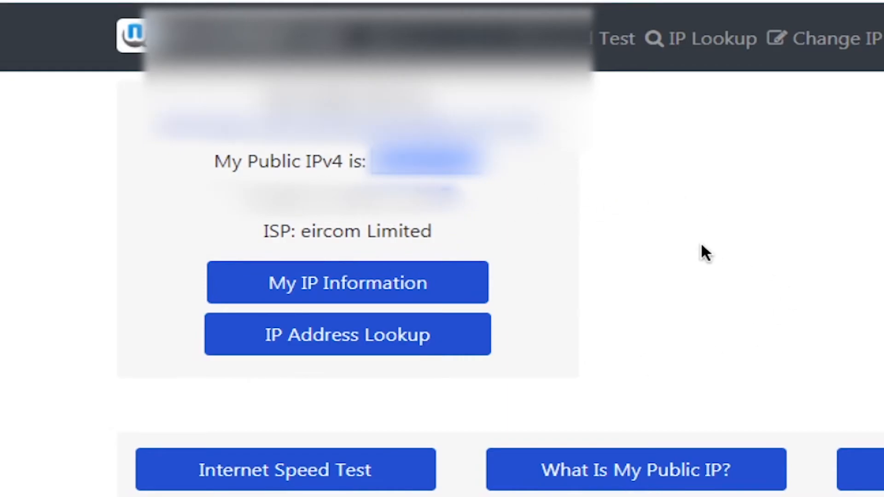
{"action": "left_click", "coordinate": [515, 174]}
{"action": "left_click_drag", "start_coordinate": [481, 166], "coordinate": [369, 161]}
{"action": "left_click", "coordinate": [500, 175]}
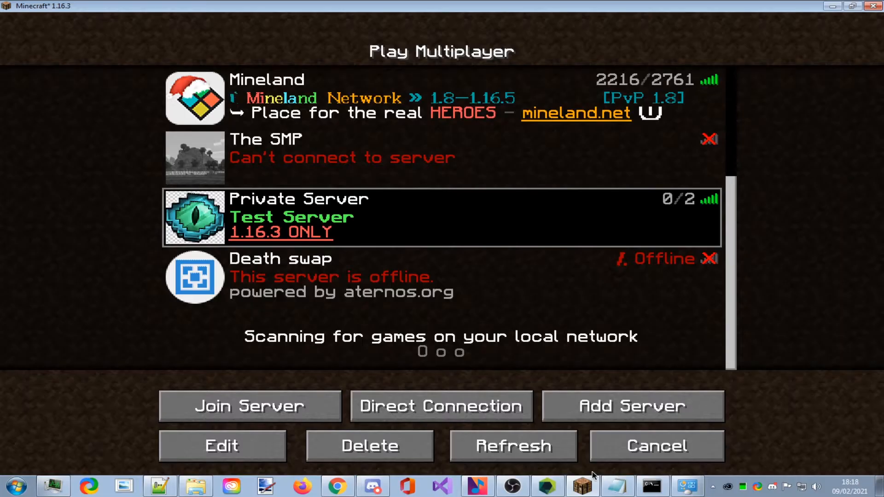
Start the Test Server in MC Server Soft and check the console's Done line.
{"action": "left_click", "coordinate": [548, 487]}
{"action": "left_click", "coordinate": [743, 62]}
{"action": "left_click", "coordinate": [724, 74]}
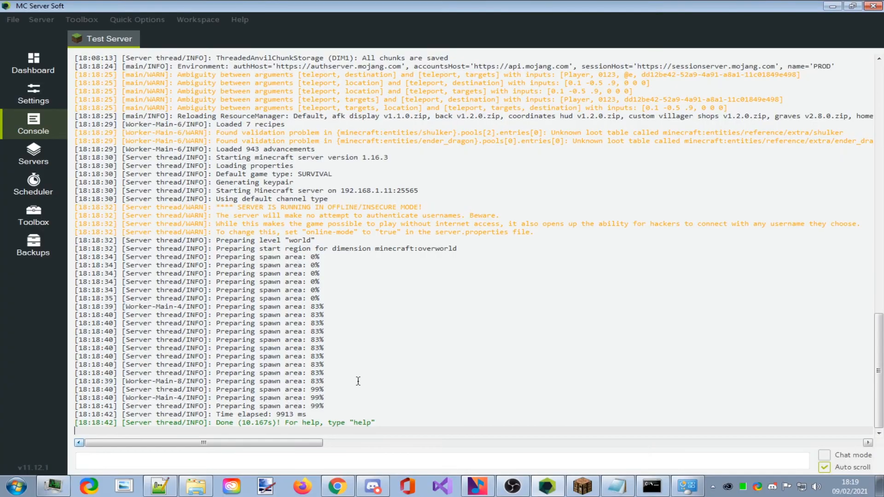
{"action": "left_click_drag", "start_coordinate": [414, 422], "coordinate": [125, 422]}
In Minecraft, begin a new server entry and focus the Server Address field.
{"action": "left_click", "coordinate": [587, 492]}
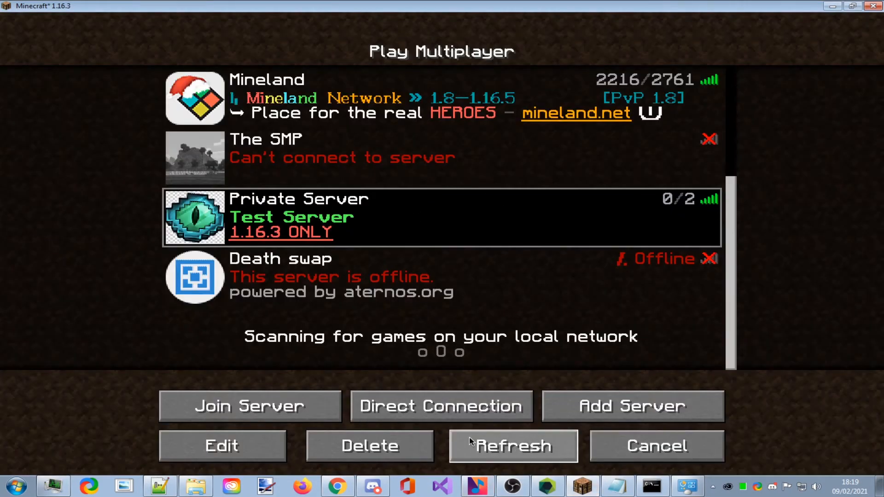
{"action": "left_click", "coordinate": [620, 407]}
{"action": "left_click", "coordinate": [370, 212]}
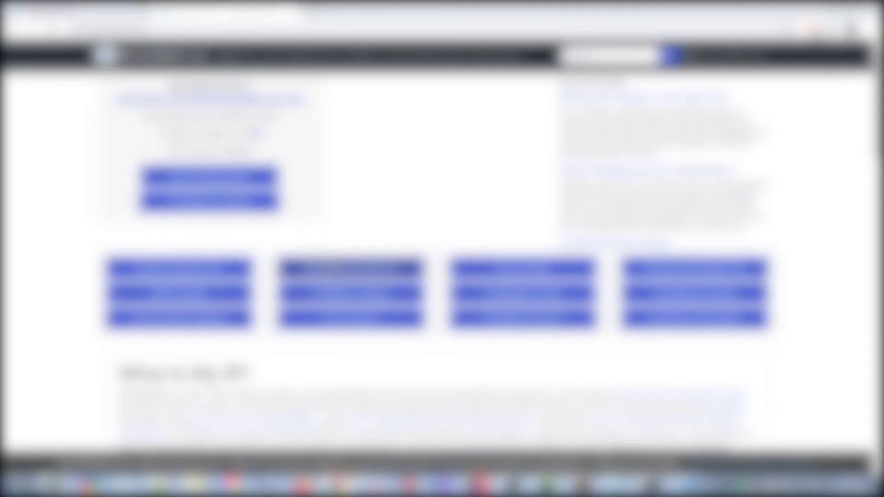
Paste the copied public IP plus ':25565' as the address and save the Minecraft Server entry.
{"action": "left_click_drag", "start_coordinate": [222, 117], "coordinate": [283, 120]}
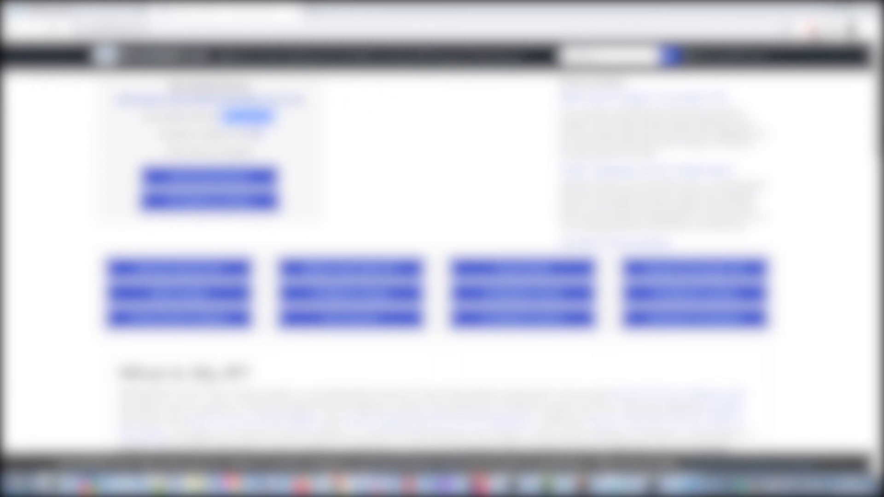
{"action": "left_click", "coordinate": [583, 486]}
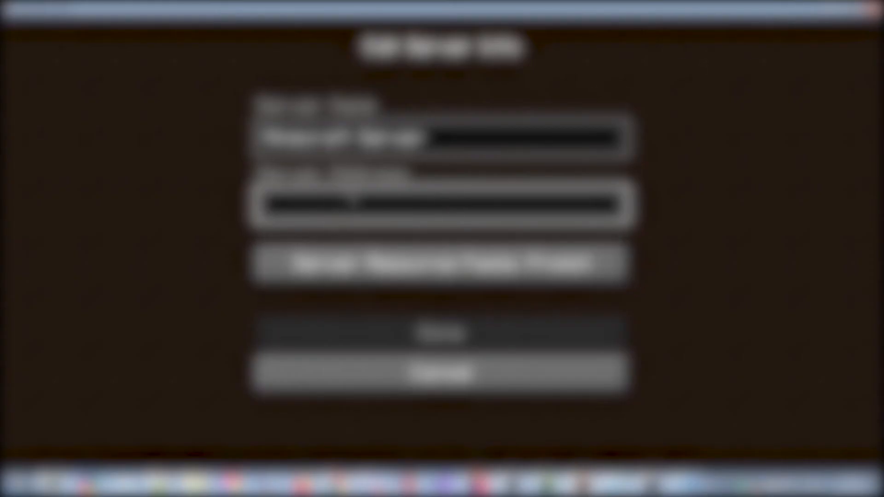
{"action": "key", "text": "ctrl+v"}
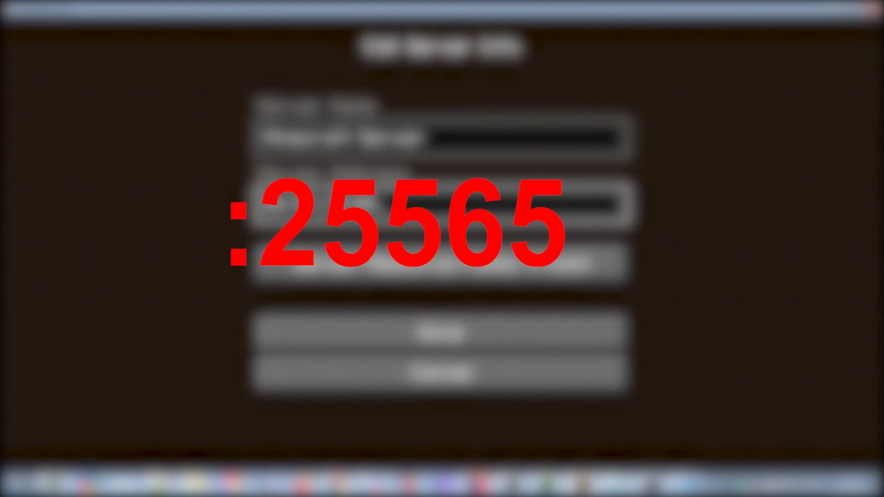
{"action": "type", "text": ":25565"}
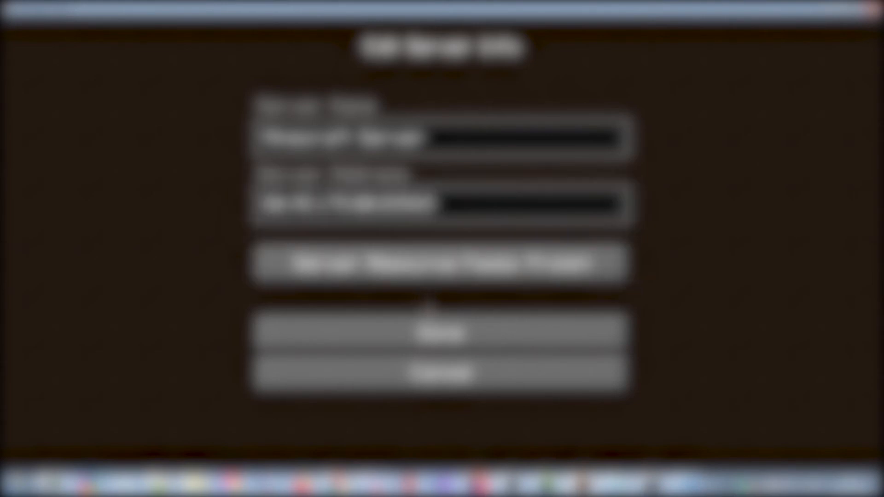
{"action": "left_click", "coordinate": [433, 322]}
{"action": "scroll", "coordinate": [419, 253], "scroll_direction": "down", "scroll_amount": 3}
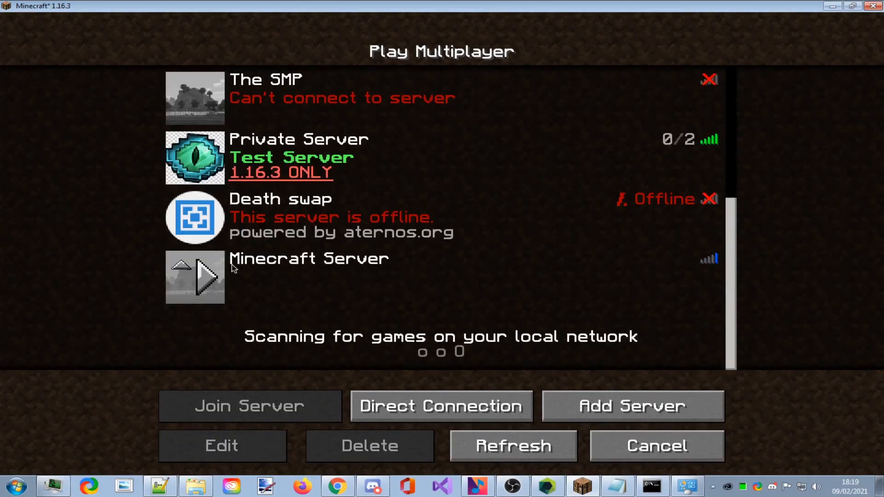
Refresh the server list, join the Private Server, then disconnect back to the list.
{"action": "left_click", "coordinate": [514, 446]}
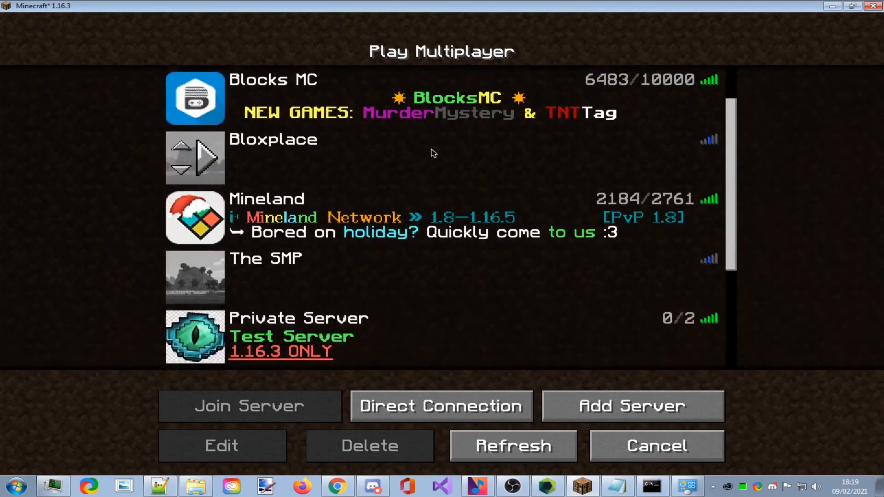
{"action": "scroll", "coordinate": [434, 185], "scroll_direction": "down", "scroll_amount": 5}
{"action": "double_click", "coordinate": [367, 269]}
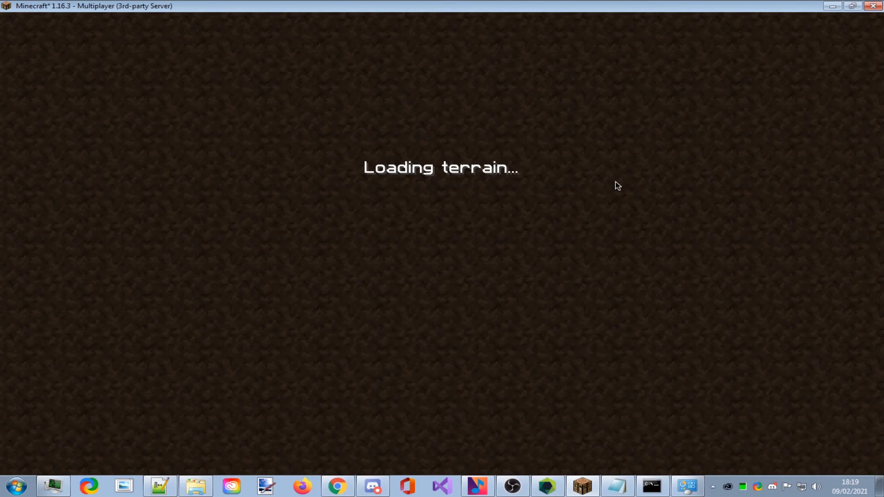
{"action": "key", "text": "Escape"}
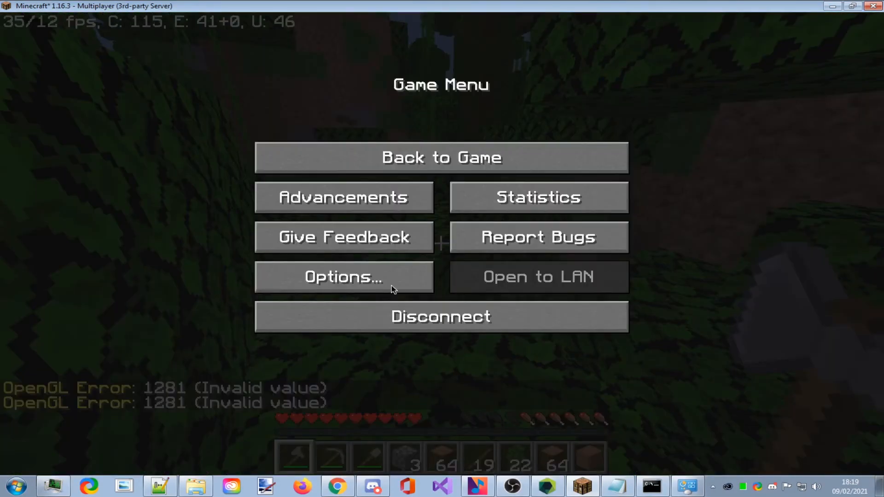
{"action": "left_click", "coordinate": [375, 314]}
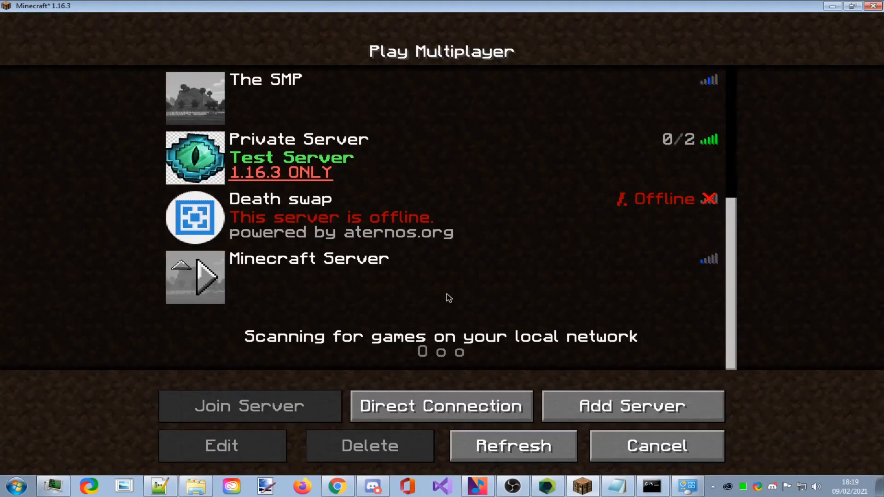
Select the Minecraft Server entry, which reports it can't connect.
{"action": "left_click", "coordinate": [189, 281]}
{"action": "scroll", "coordinate": [221, 258], "scroll_direction": "up", "scroll_amount": 7}
{"action": "scroll", "coordinate": [454, 208], "scroll_direction": "up", "scroll_amount": 1}
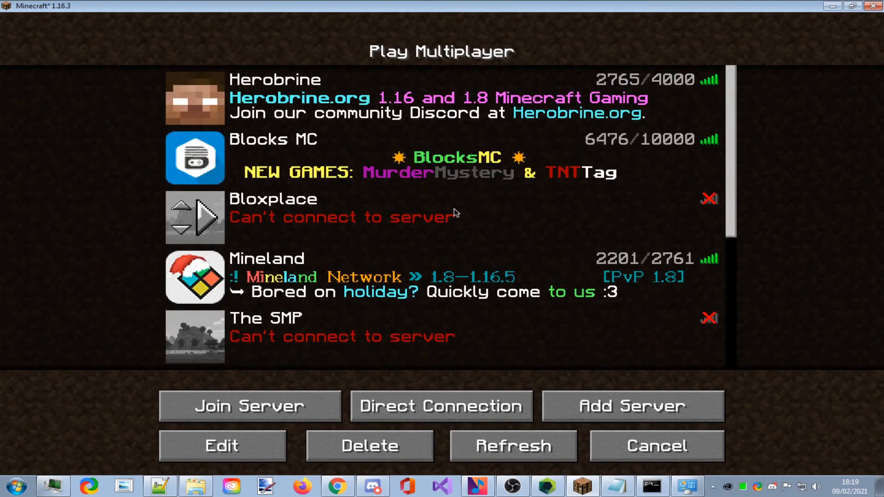
{"action": "scroll", "coordinate": [343, 345], "scroll_direction": "down", "scroll_amount": 2}
{"action": "scroll", "coordinate": [343, 344], "scroll_direction": "down", "scroll_amount": 1}
{"action": "scroll", "coordinate": [456, 242], "scroll_direction": "down", "scroll_amount": 3}
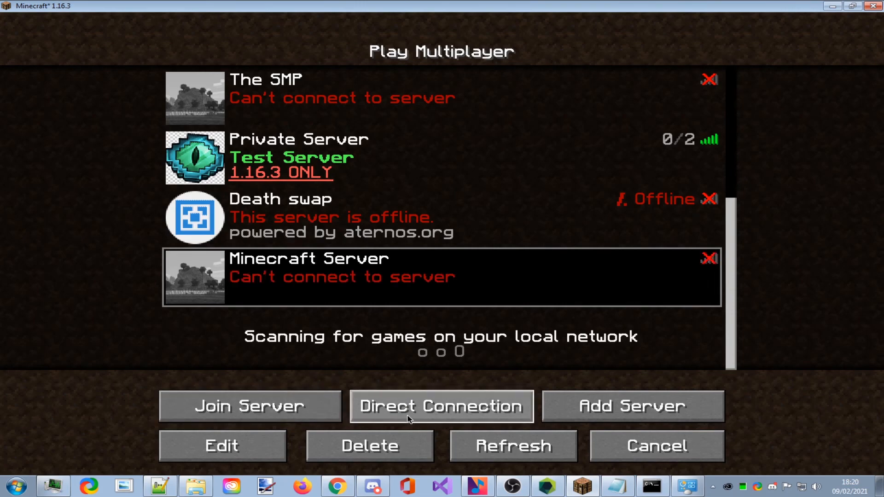
{"action": "left_click", "coordinate": [213, 441]}
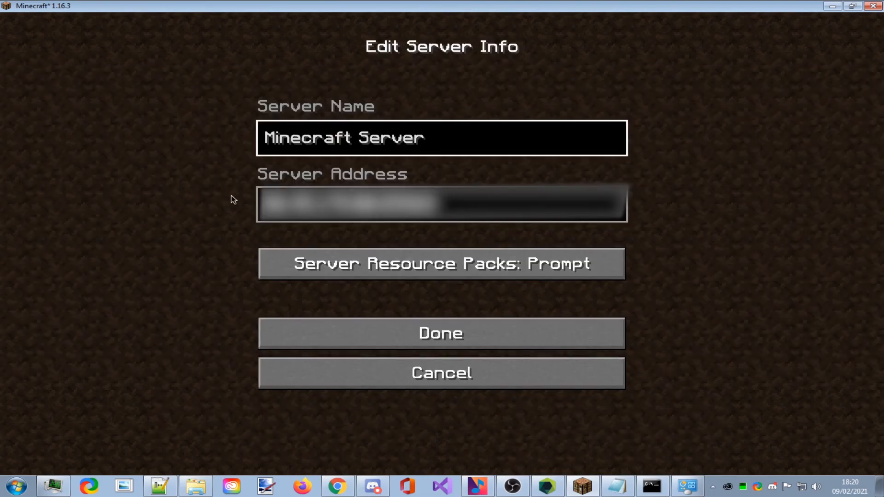
{"action": "left_click", "coordinate": [351, 370]}
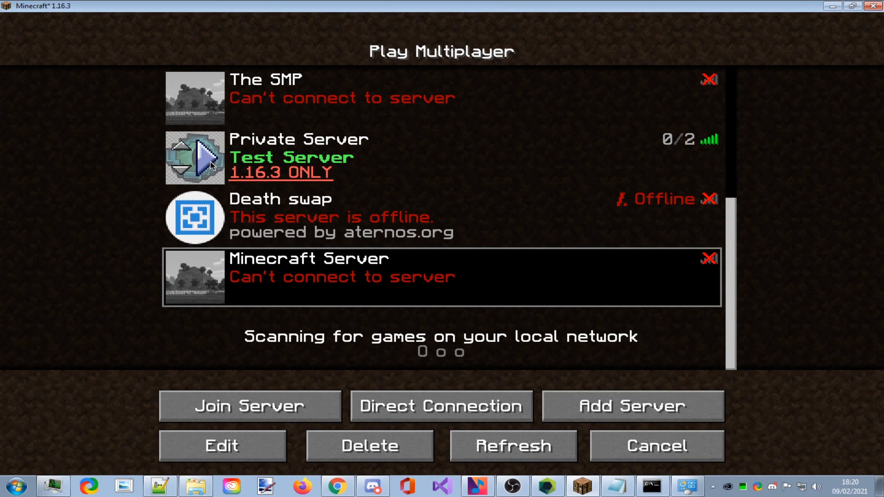
Join Minecraft Server, switch to the front-facing third-person camera, and walk through the night jungle.
{"action": "left_click", "coordinate": [211, 165]}
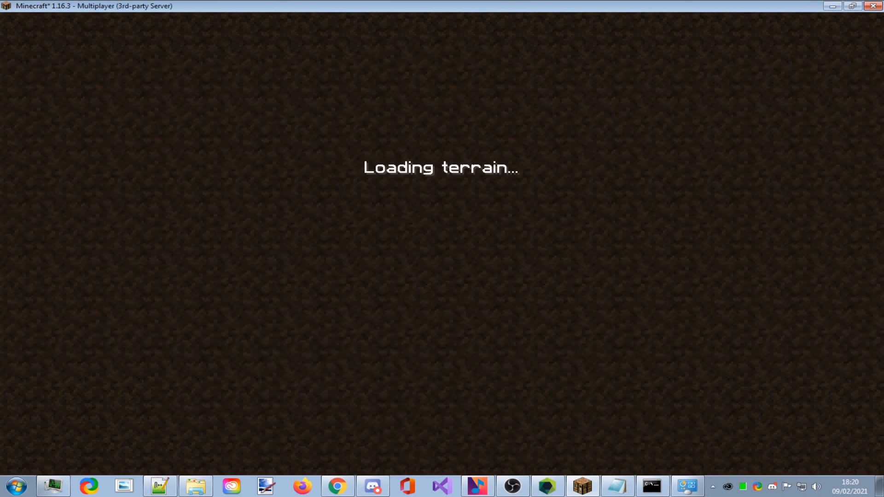
{"action": "key", "text": "F5"}
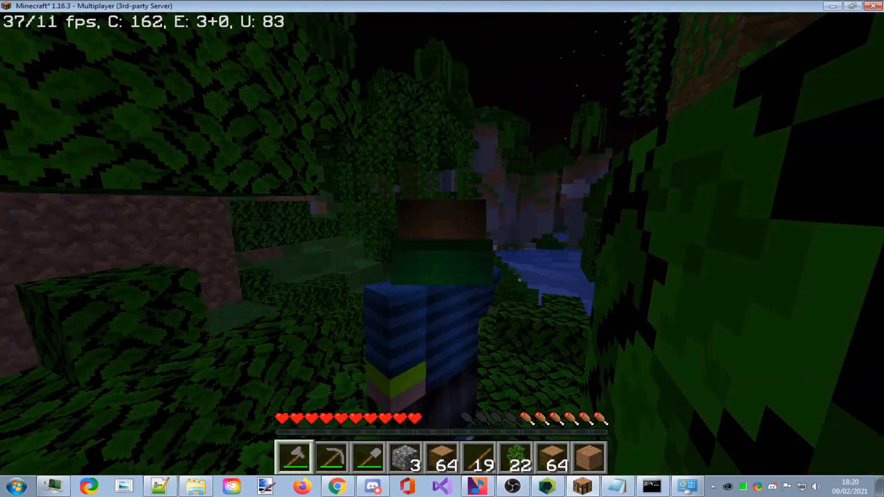
{"action": "key", "text": "F5"}
{"action": "key", "text": "w"}
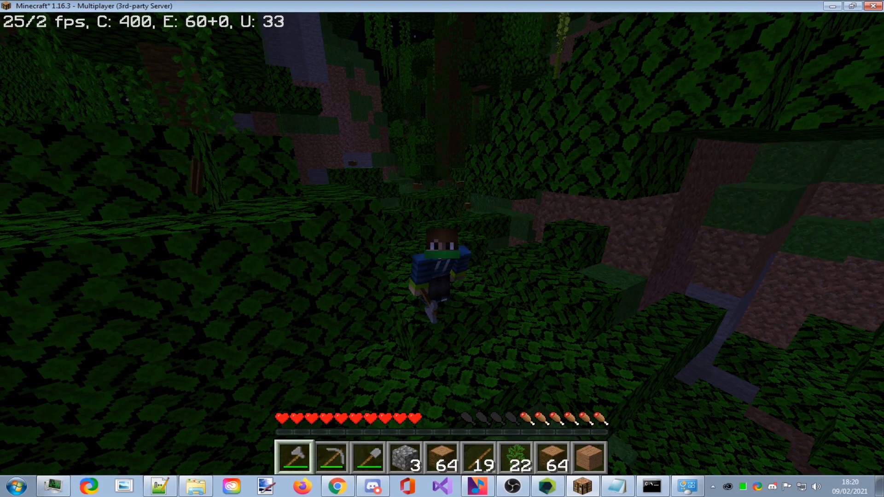
{"action": "key", "text": "w"}
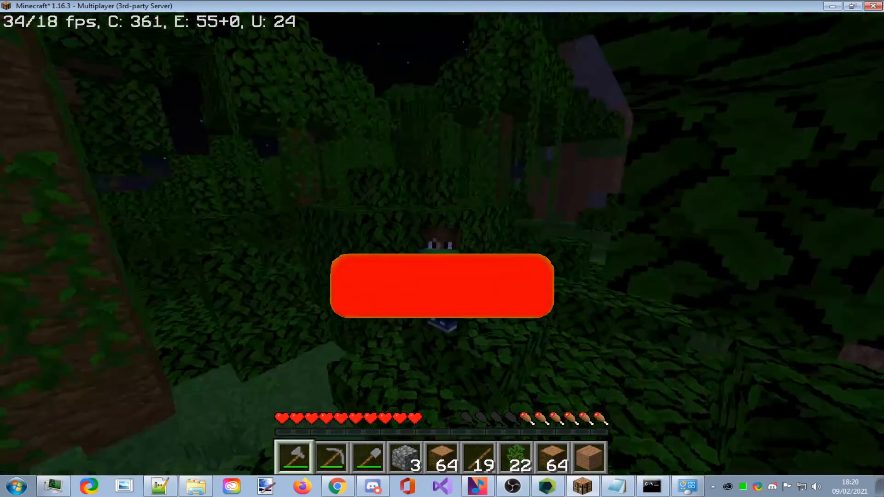